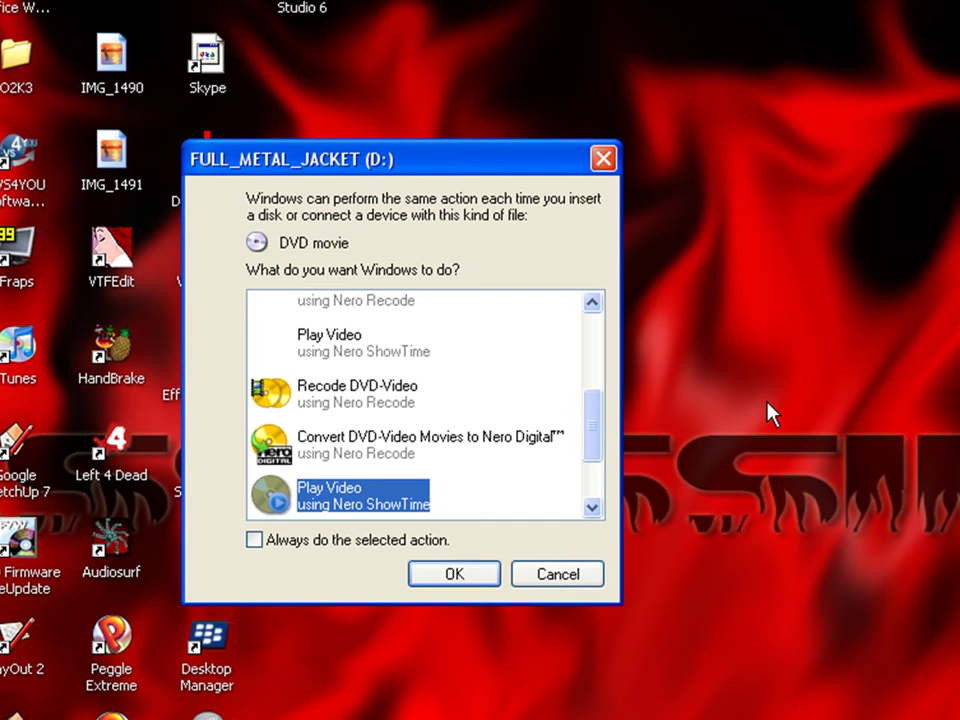
# - Cancel the AutoPlay prompt for the FULL_METAL_JACKET (D:) disc without playing anything
pyautogui.click(575, 578)
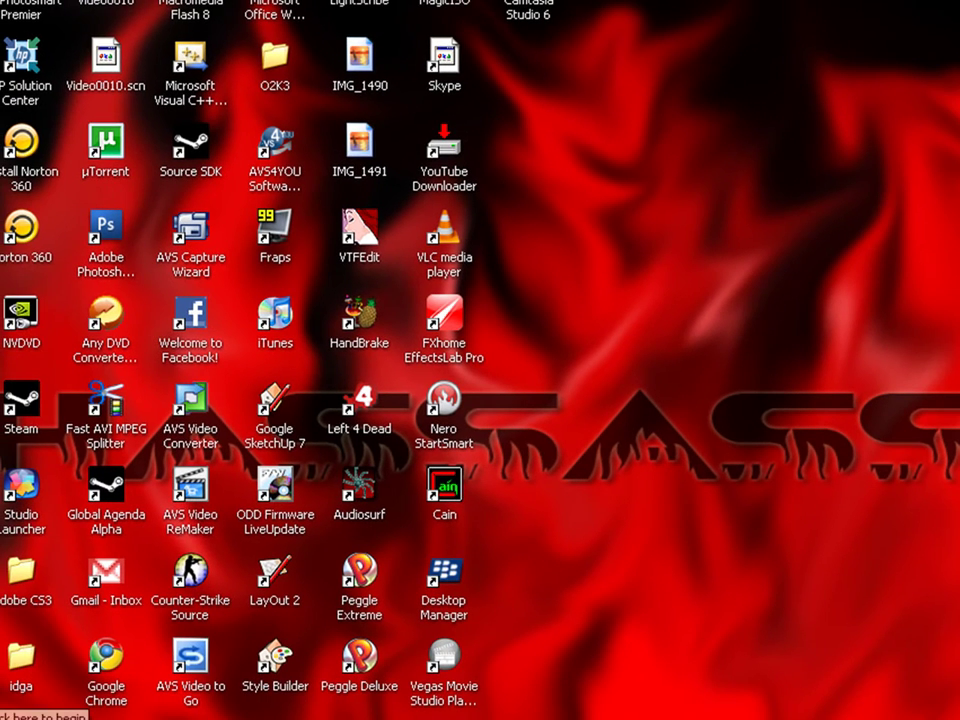
# - Open My Computer and check the DVD drive's actions without choosing one
pyautogui.click(15, 718)
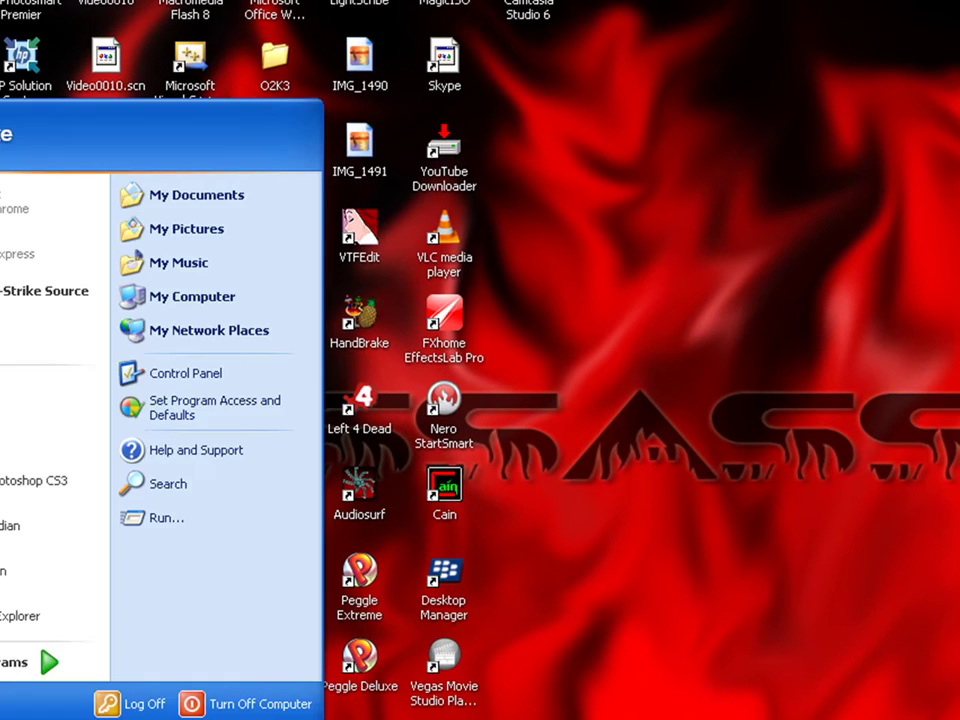
pyautogui.click(253, 300)
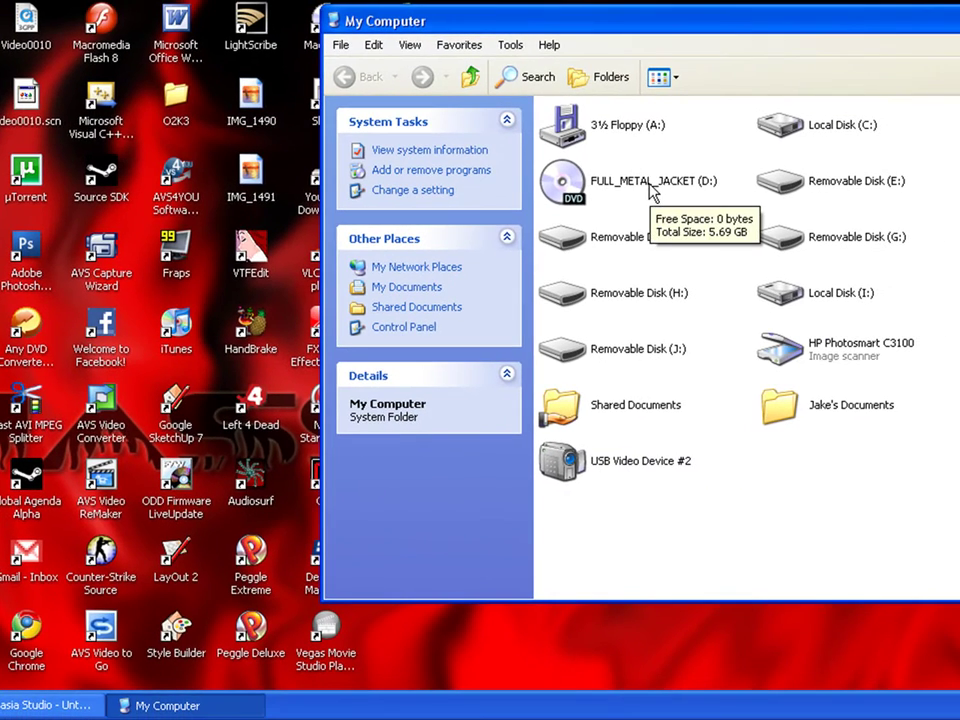
pyautogui.rightClick(708, 184)
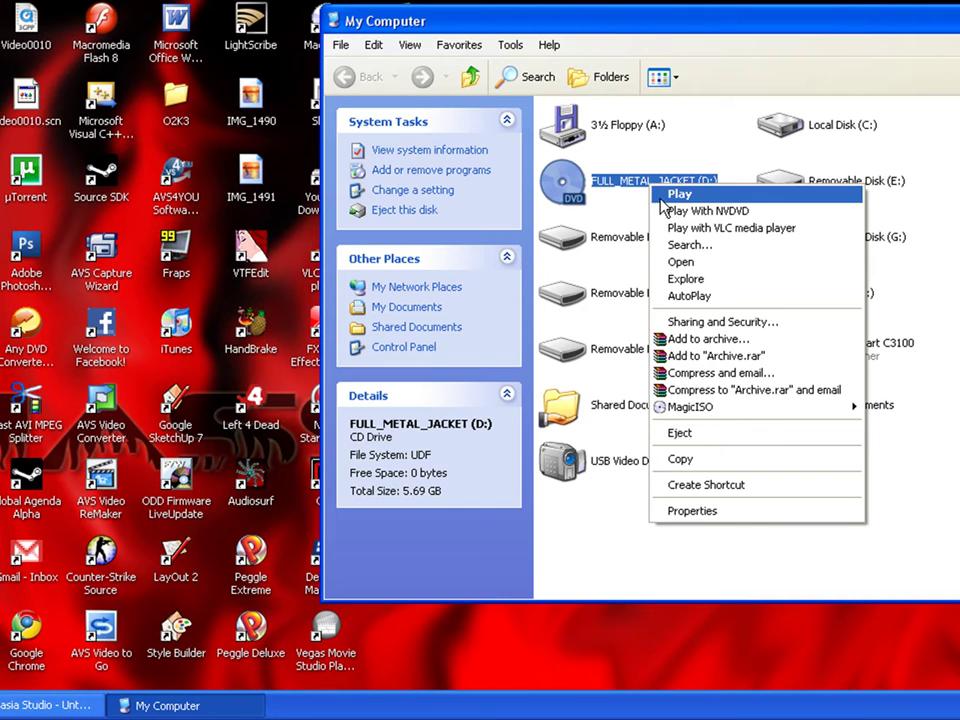
pyautogui.click(828, 370)
# - Launch AnyDVD to scan the disc and select the FULL_METAL_JACKET drive
pyautogui.press('super')
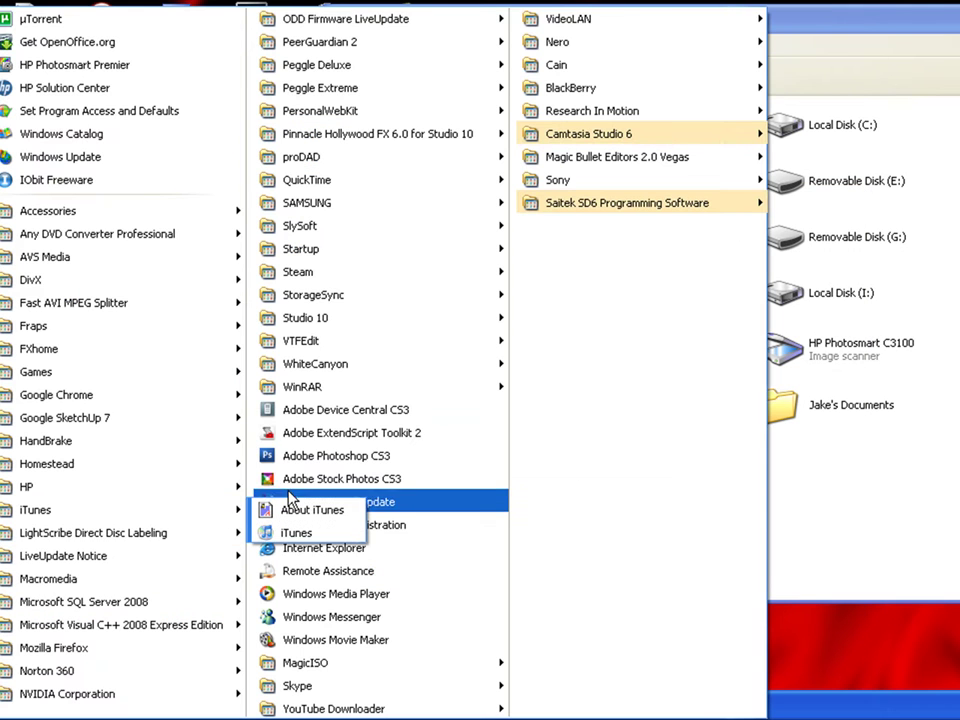
pyautogui.moveTo(560, 226)
pyautogui.click(660, 226)
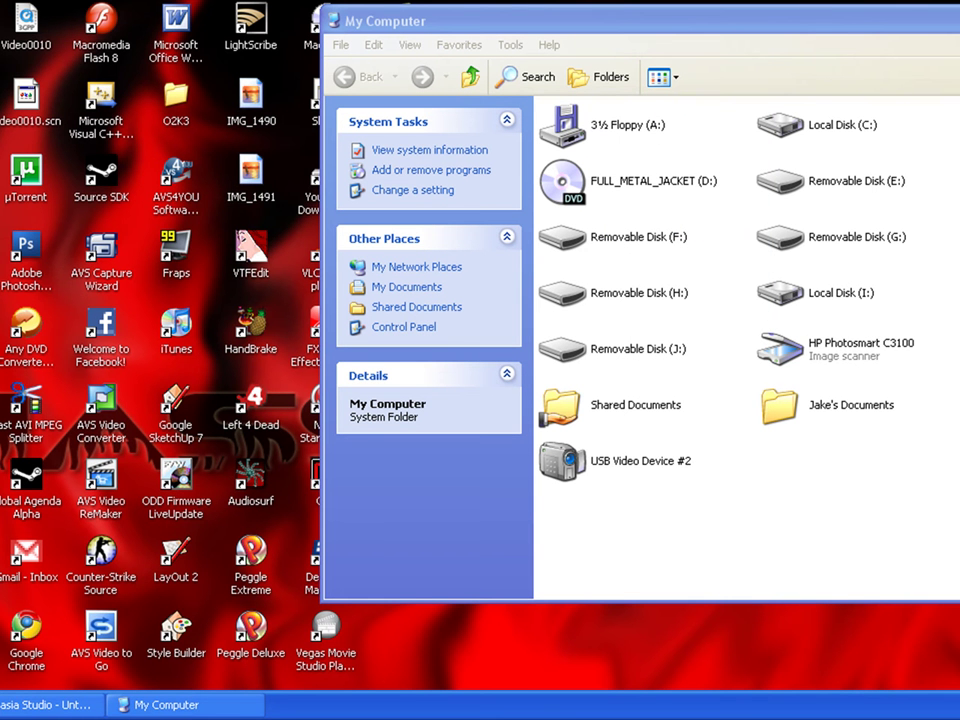
pyautogui.click(652, 187)
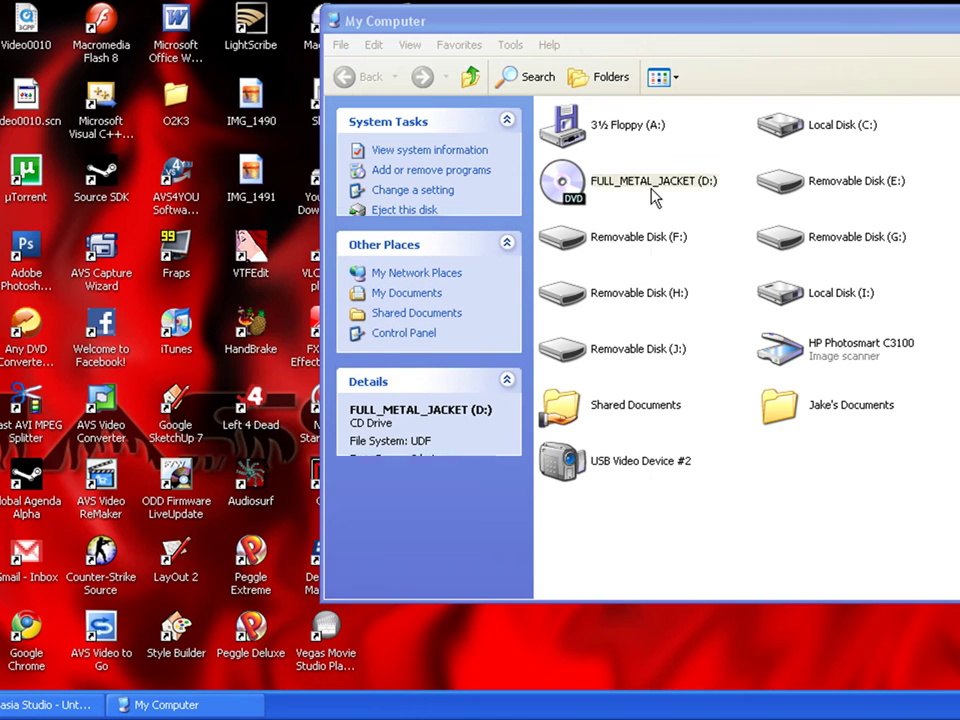
# - Open the FULL_METAL_JACKET disc and browse the files inside VIDEO_TS
pyautogui.rightClick(652, 189)
pyautogui.click(682, 267)
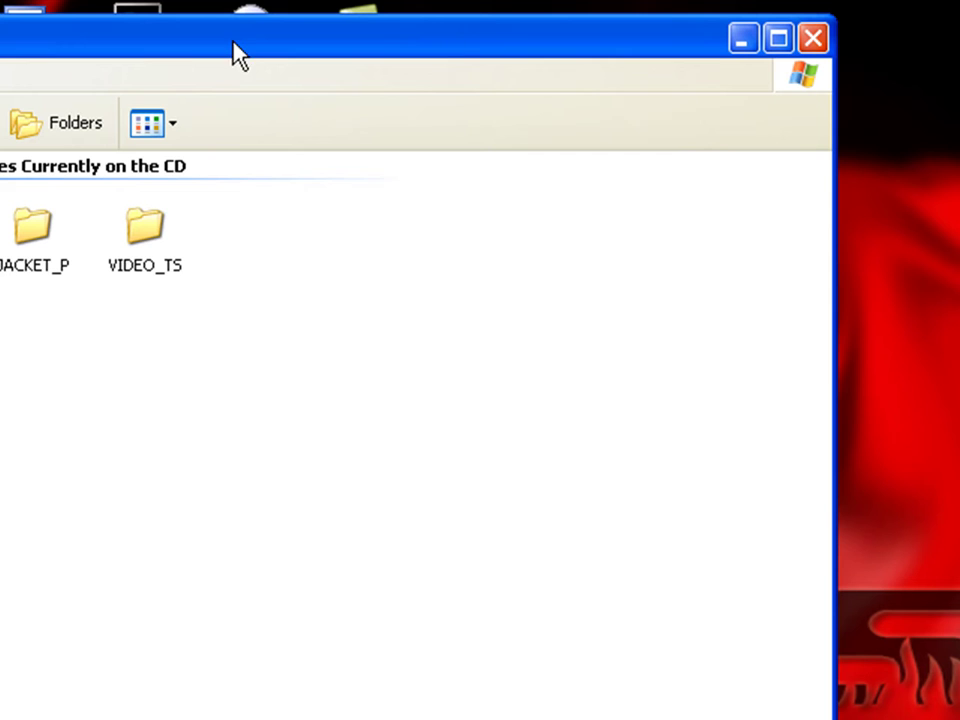
pyautogui.click(140, 285)
pyautogui.doubleClick(138, 281)
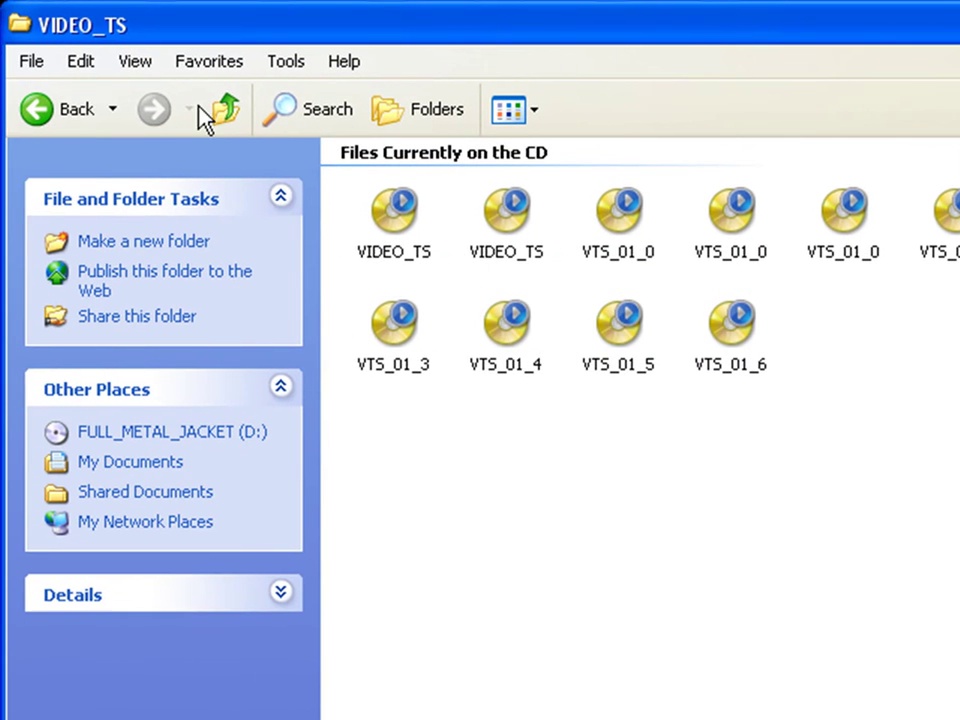
# - Return to the disc's top level, select VIDEO_TS, and open a second My Computer window
pyautogui.click(225, 110)
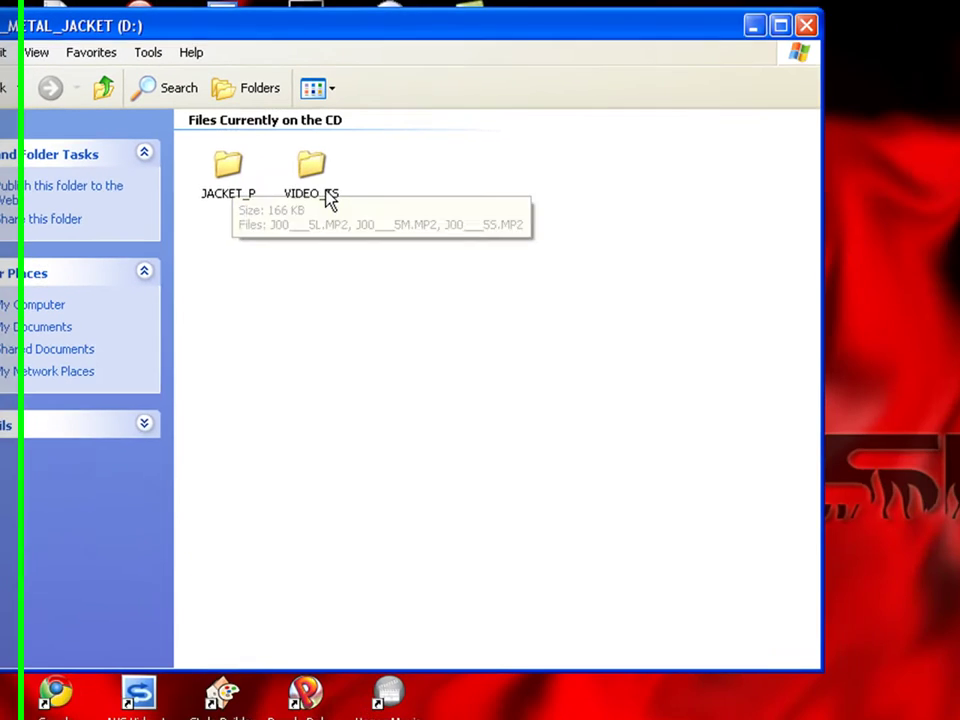
pyautogui.click(285, 177)
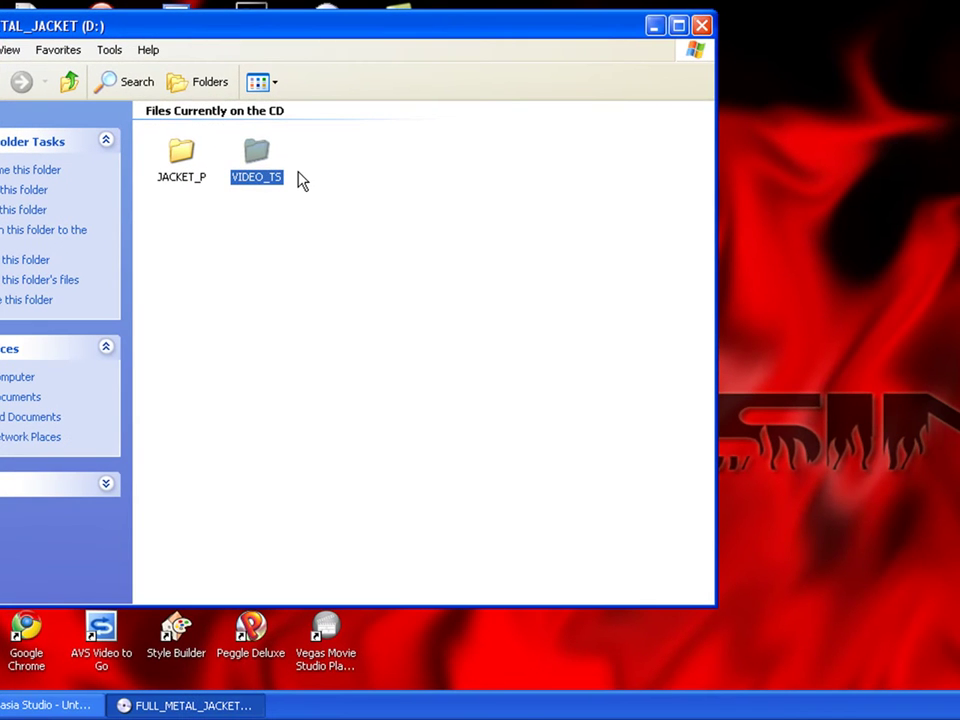
pyautogui.press('super')
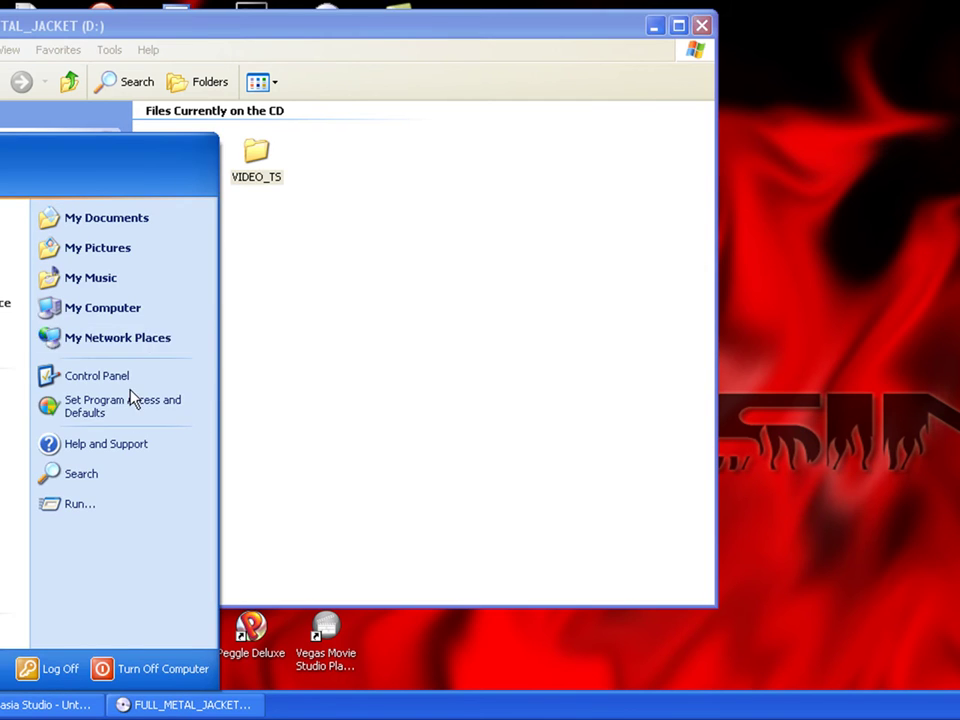
pyautogui.click(146, 326)
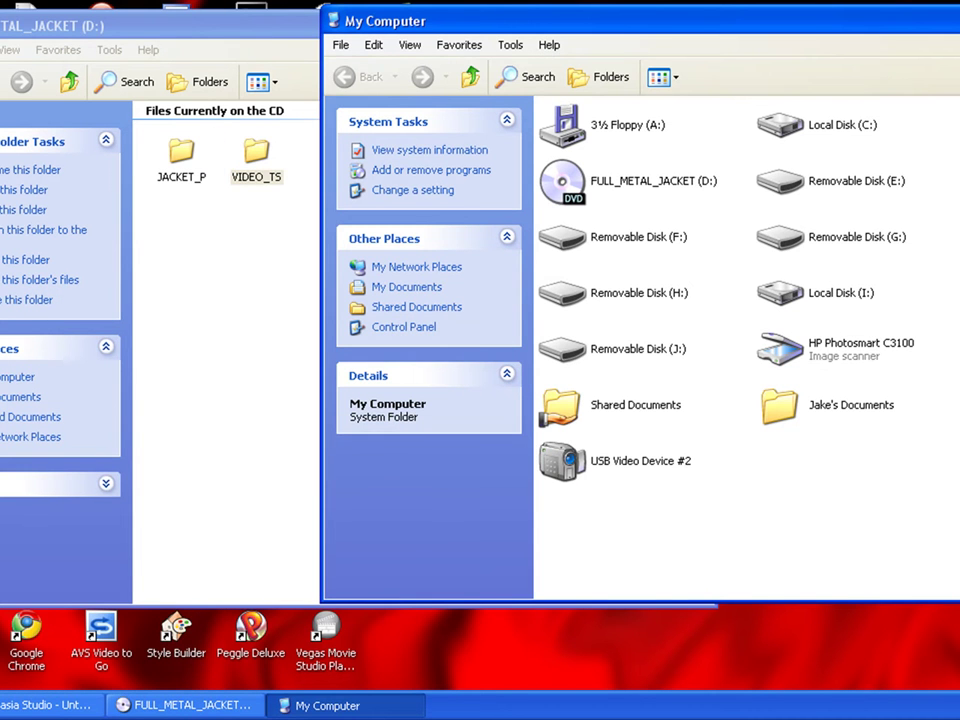
# - Close the extra window and browse the folder tree to Local Disk (I:) > Movies
pyautogui.hotkey('alt', 'F4')
pyautogui.press('super')
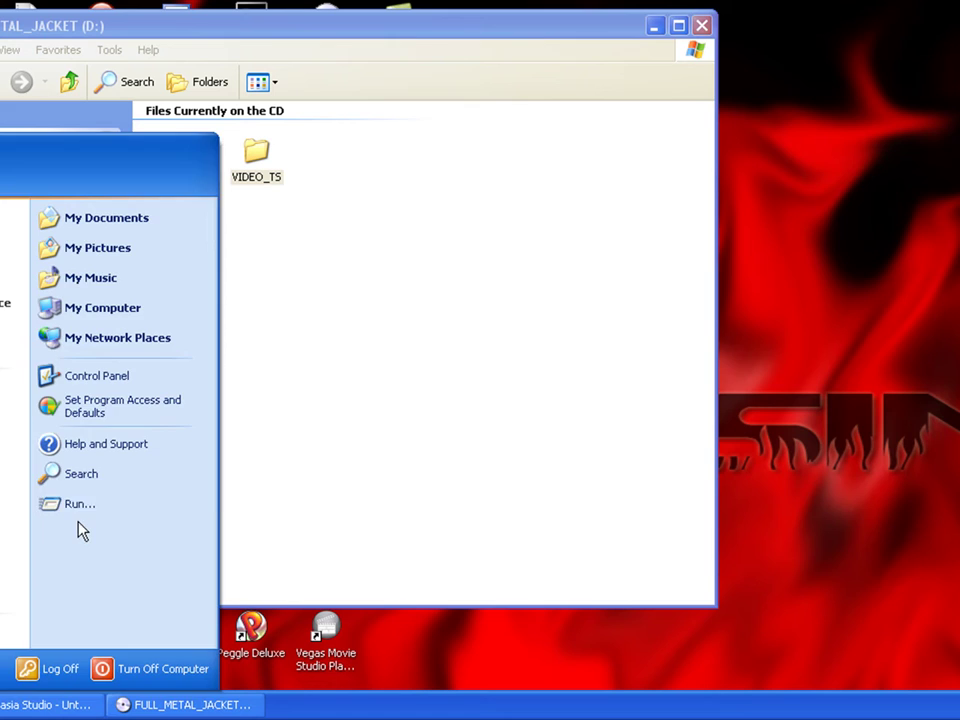
pyautogui.click(78, 506)
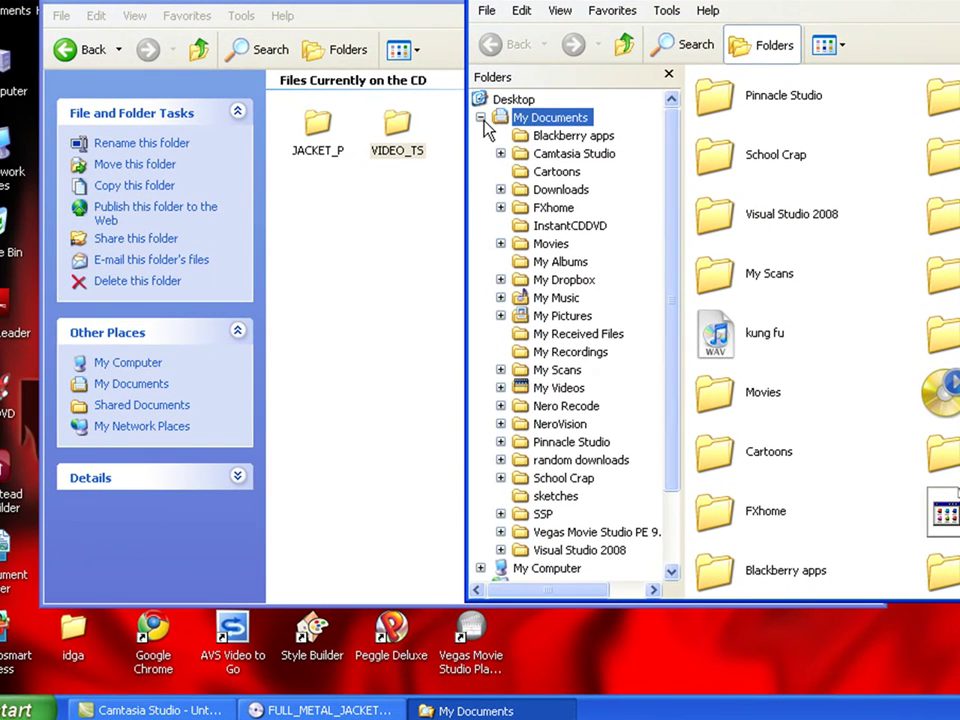
pyautogui.click(481, 118)
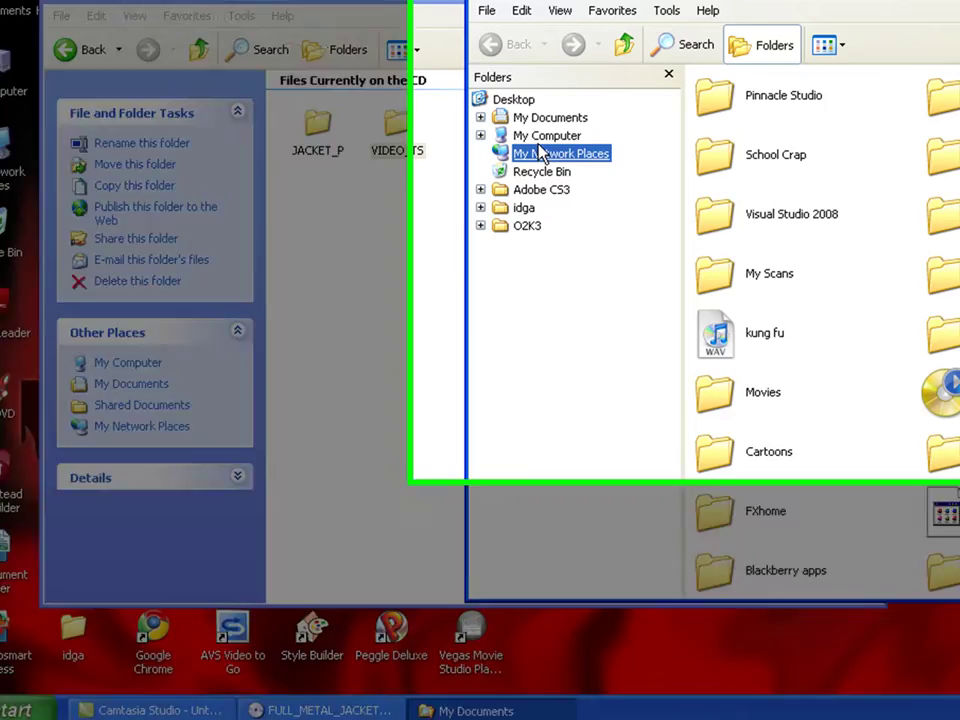
pyautogui.click(540, 136)
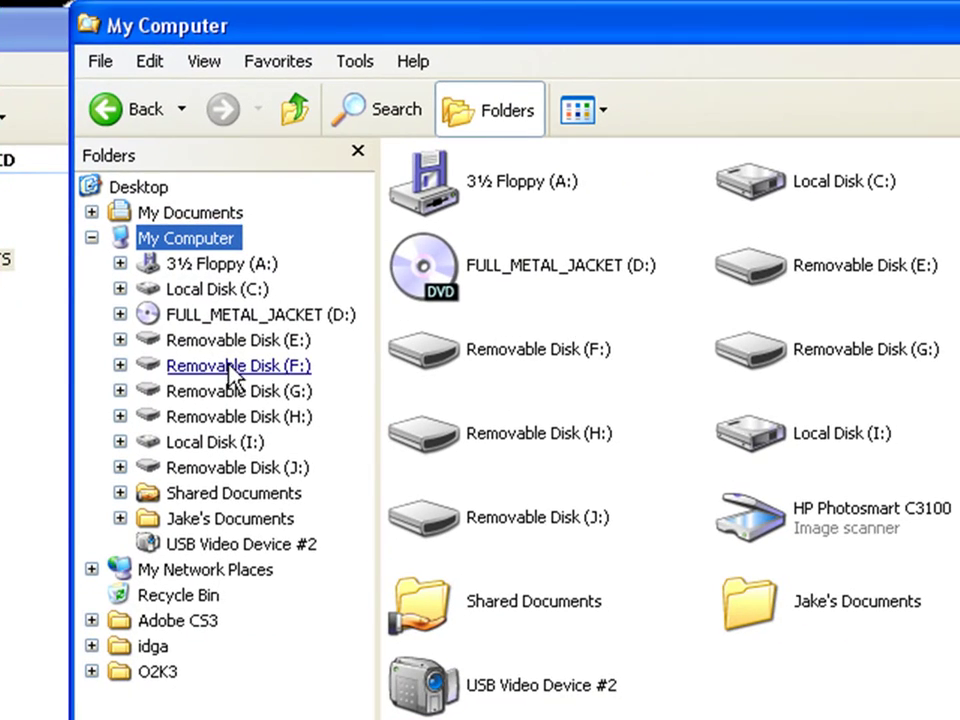
pyautogui.click(255, 442)
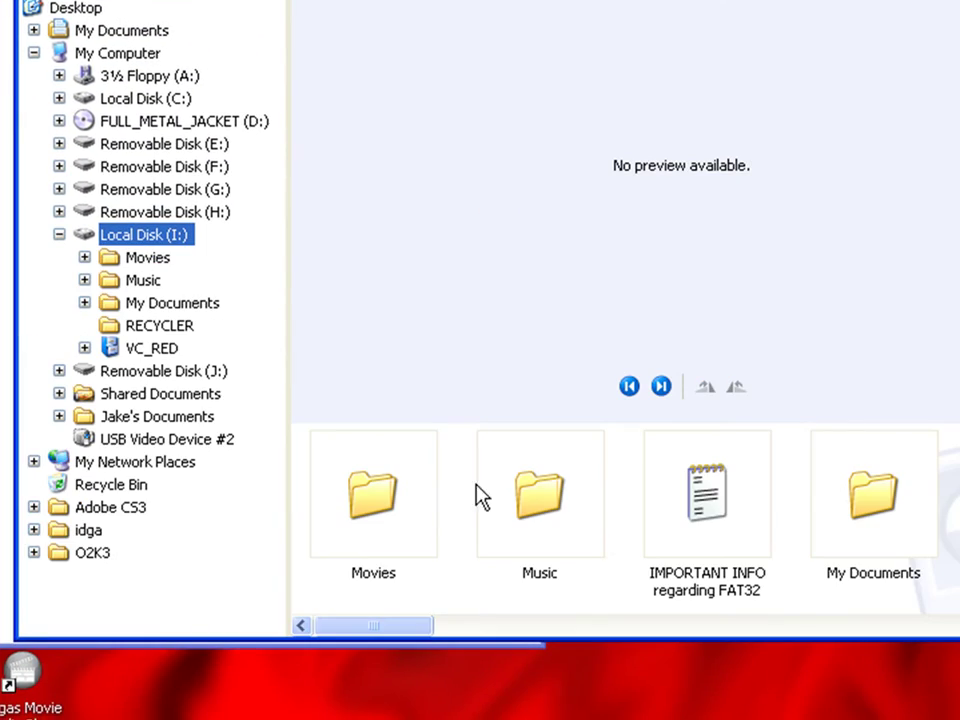
pyautogui.click(375, 505)
pyautogui.scroll(-1, 806, 626)
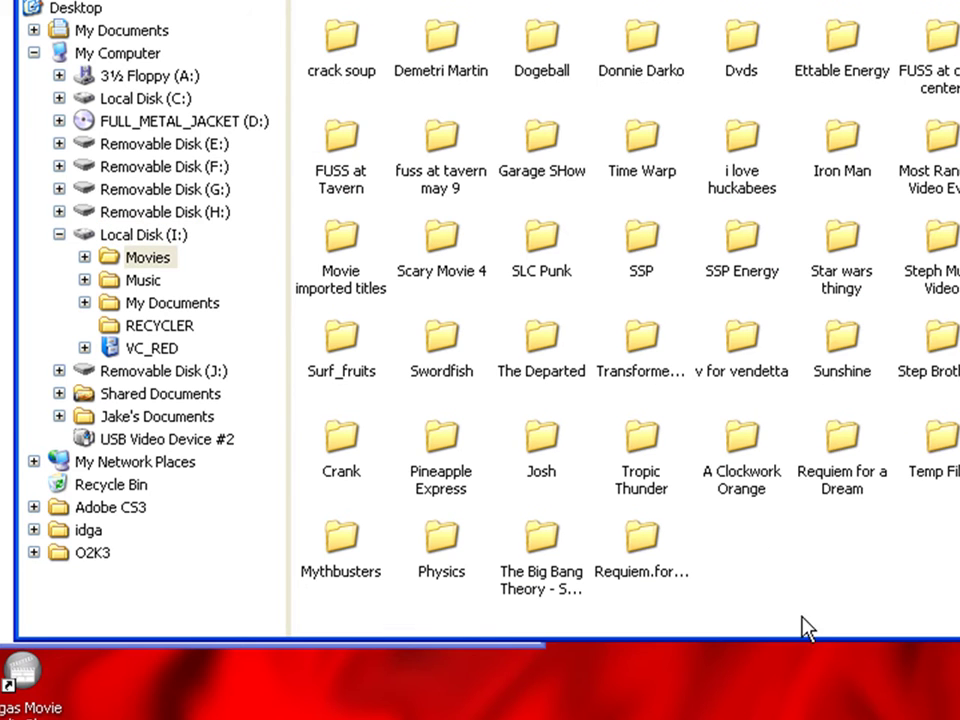
# - Create a new folder in Movies named 'Full Metal Jacket'
pyautogui.rightClick(790, 578)
pyautogui.moveTo(833, 522)
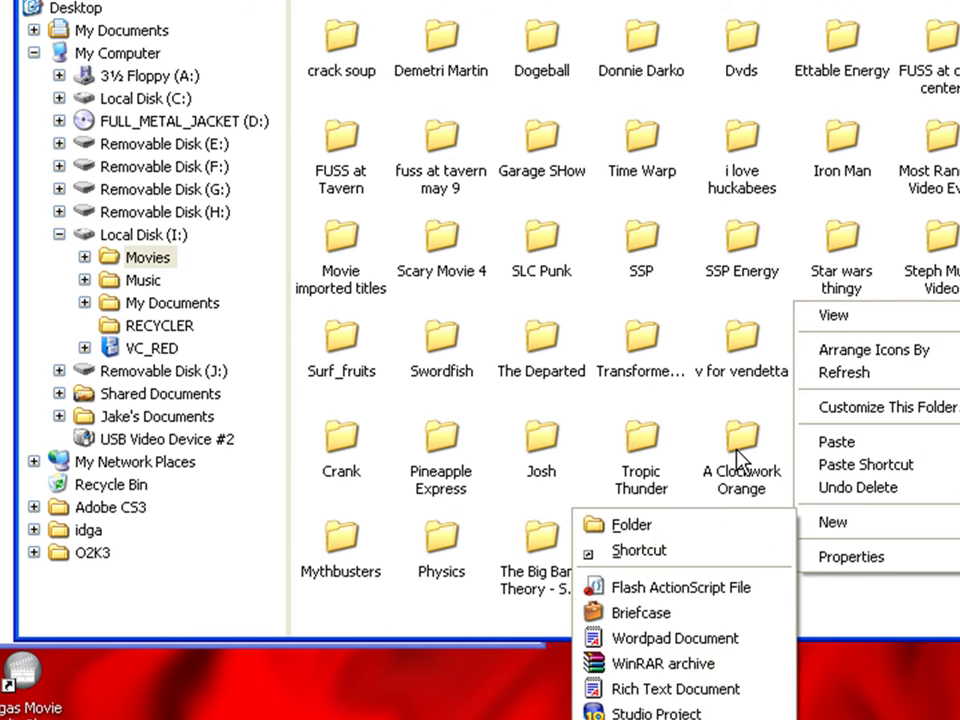
pyautogui.click(700, 533)
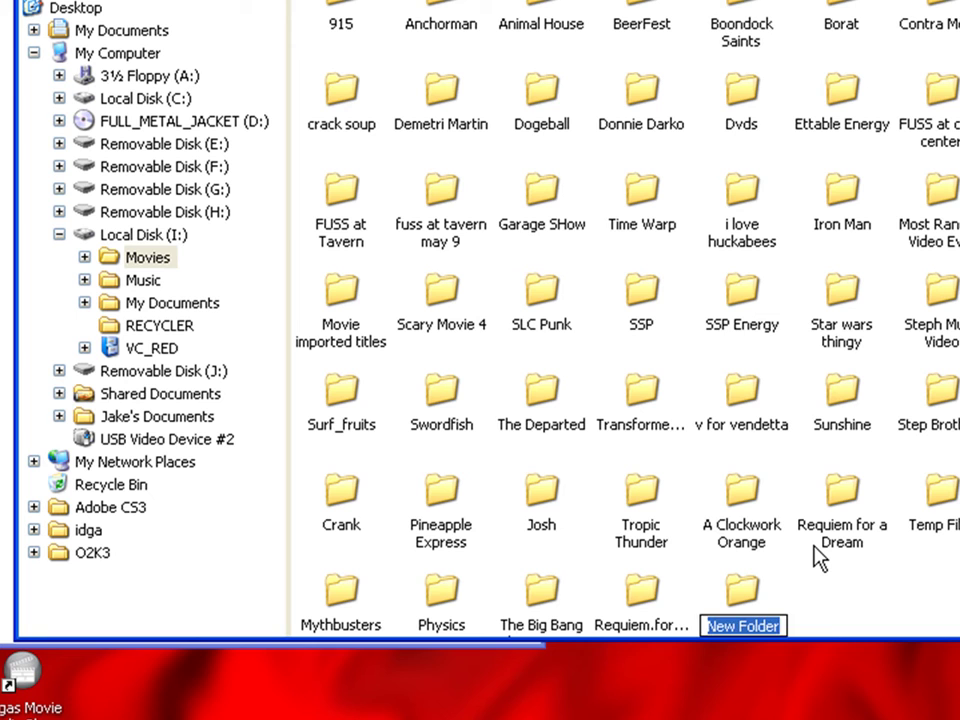
pyautogui.write('Full')
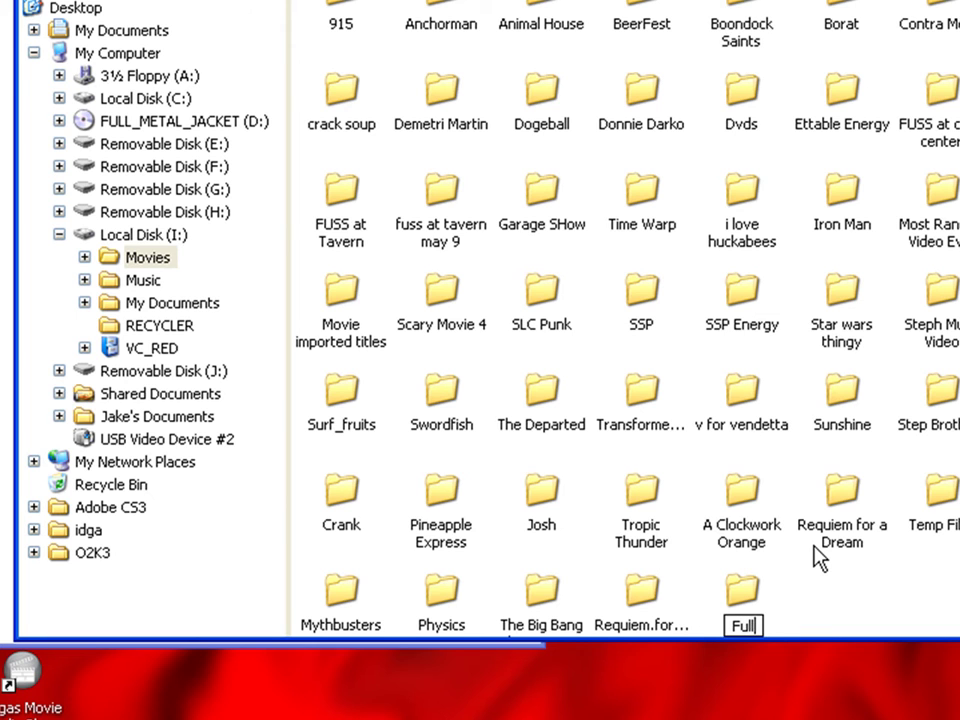
pyautogui.write(' Metalk')
pyautogui.press('BackSpace')
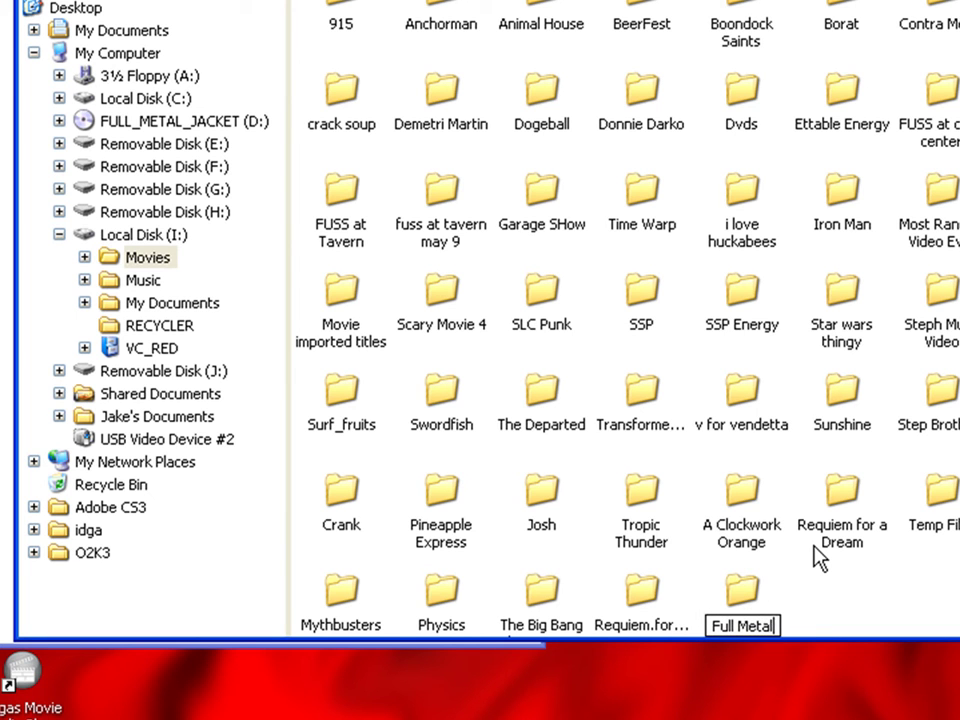
pyautogui.write('Jacket')
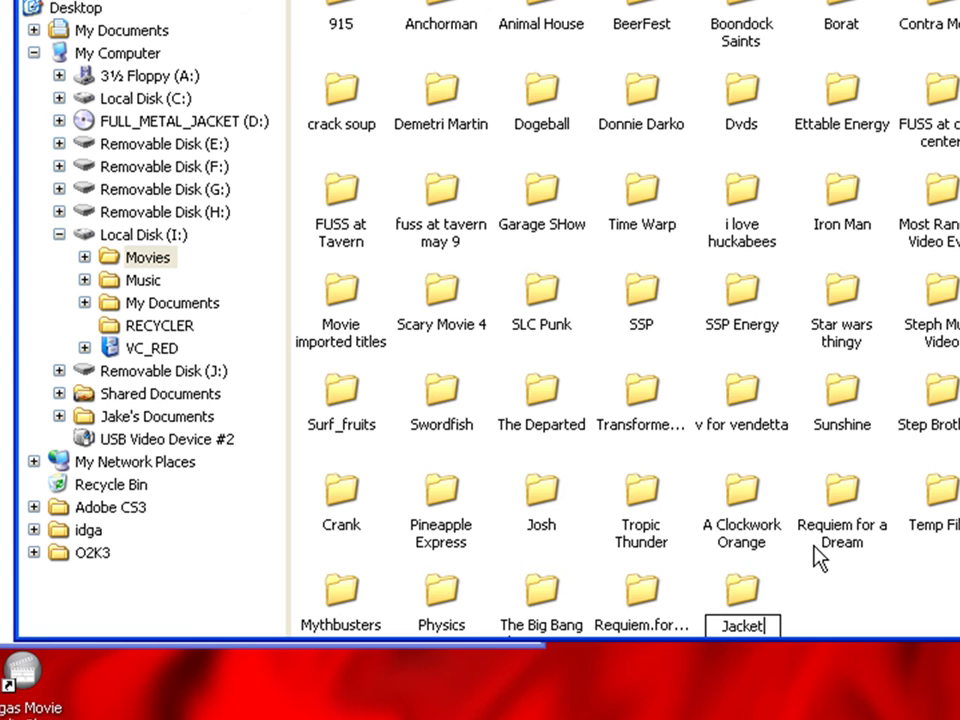
pyautogui.click(793, 593)
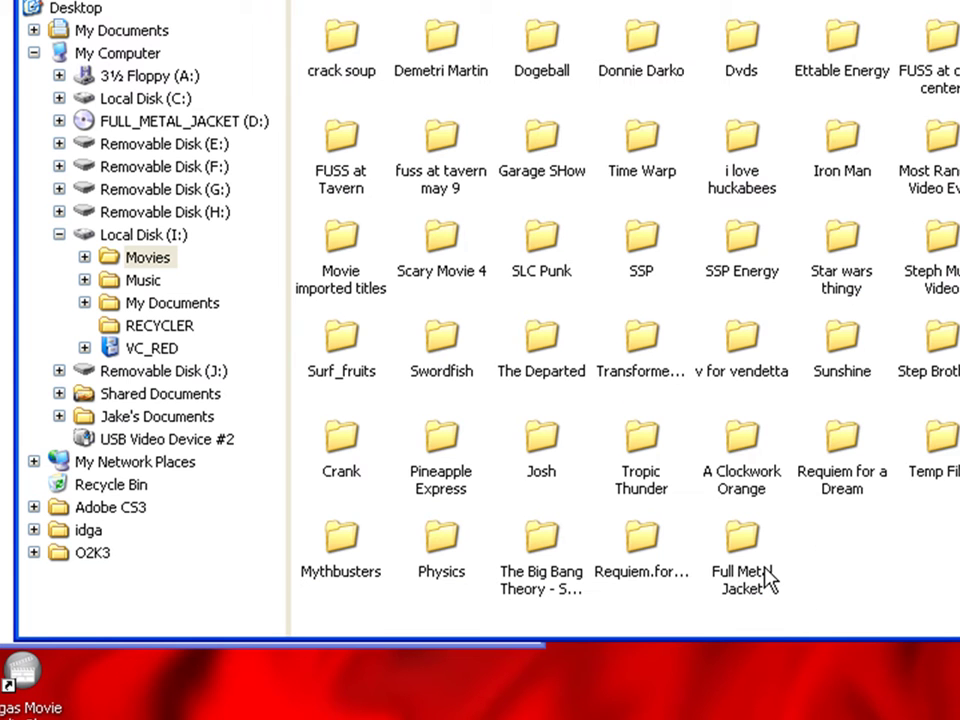
# - Paste the disc's VIDEO_TS folder into I:\Movies\Full Metal Jacket and follow the copy progress
pyautogui.doubleClick(770, 578)
pyautogui.click(84, 230)
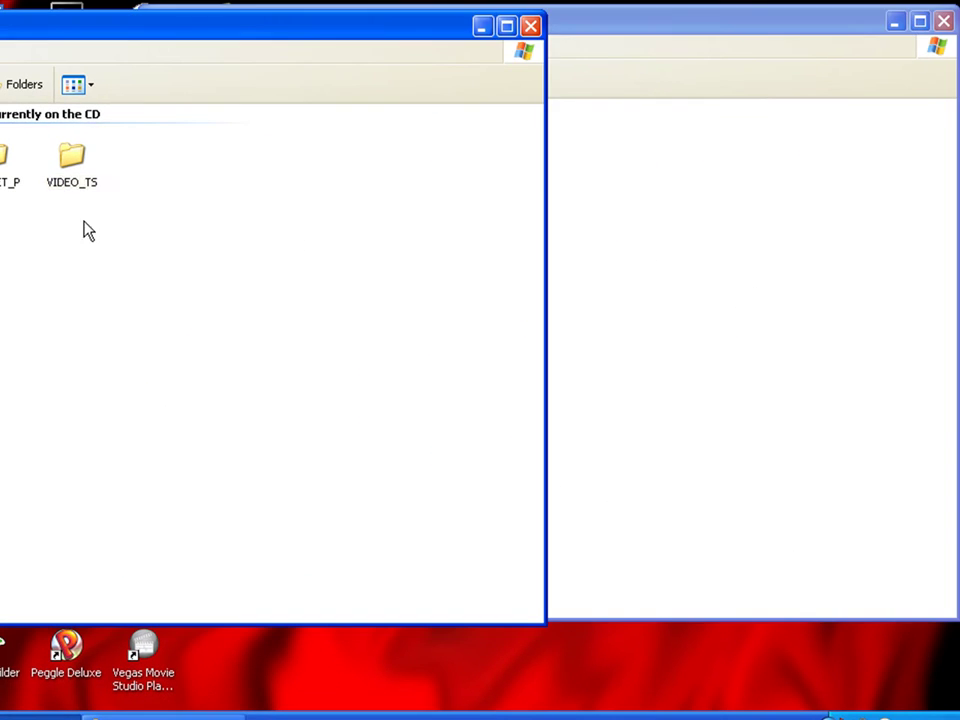
pyautogui.click(76, 190)
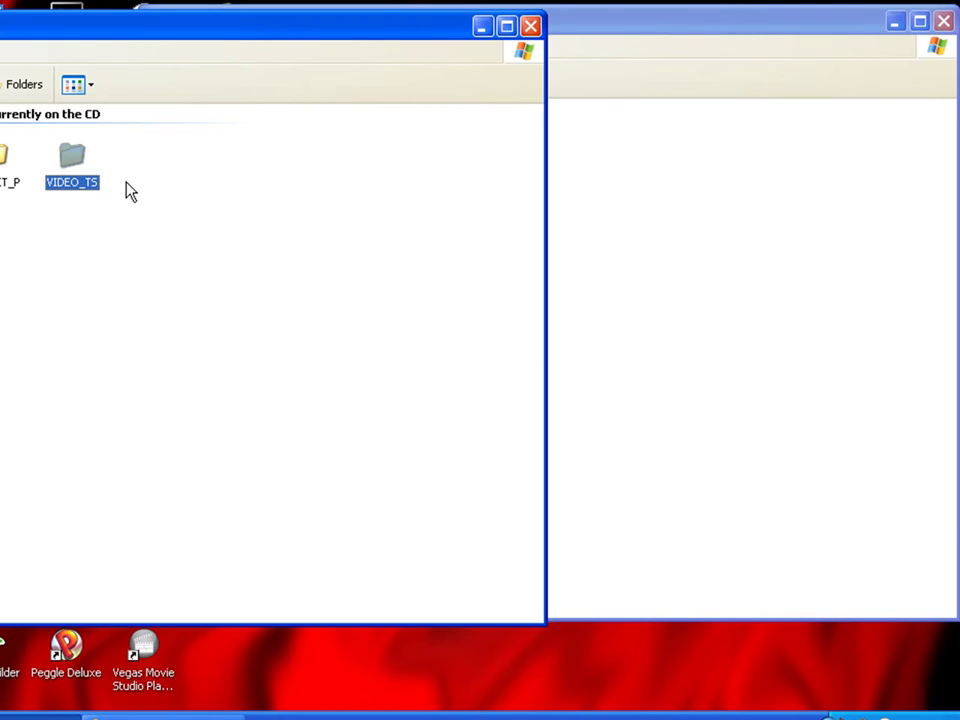
pyautogui.click(733, 193)
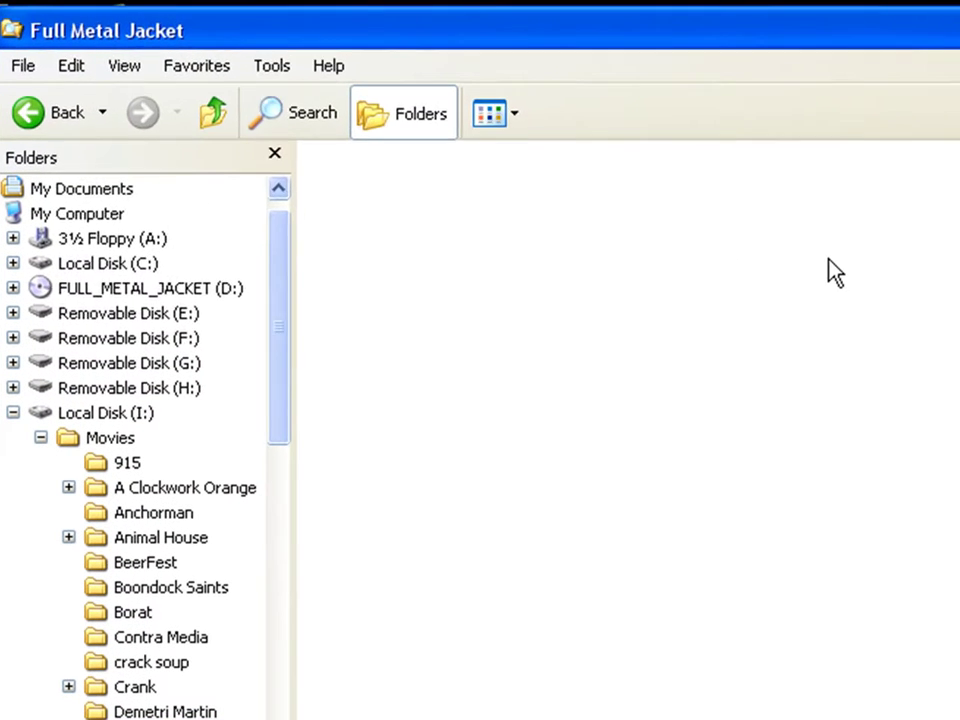
pyautogui.hotkey('ctrl', 'v')
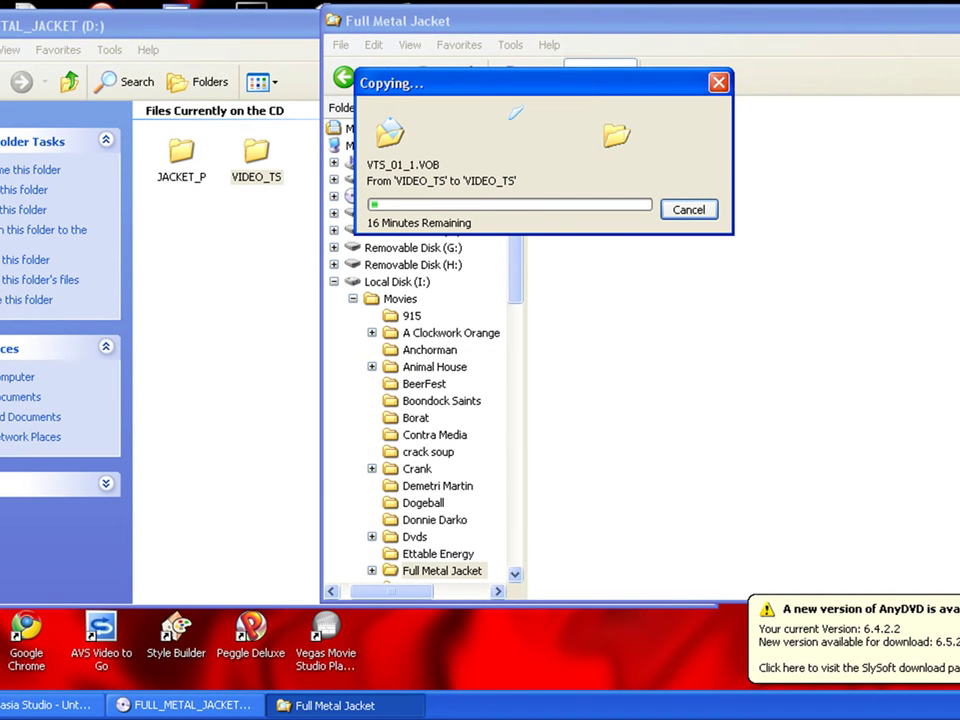
pyautogui.click(843, 393)
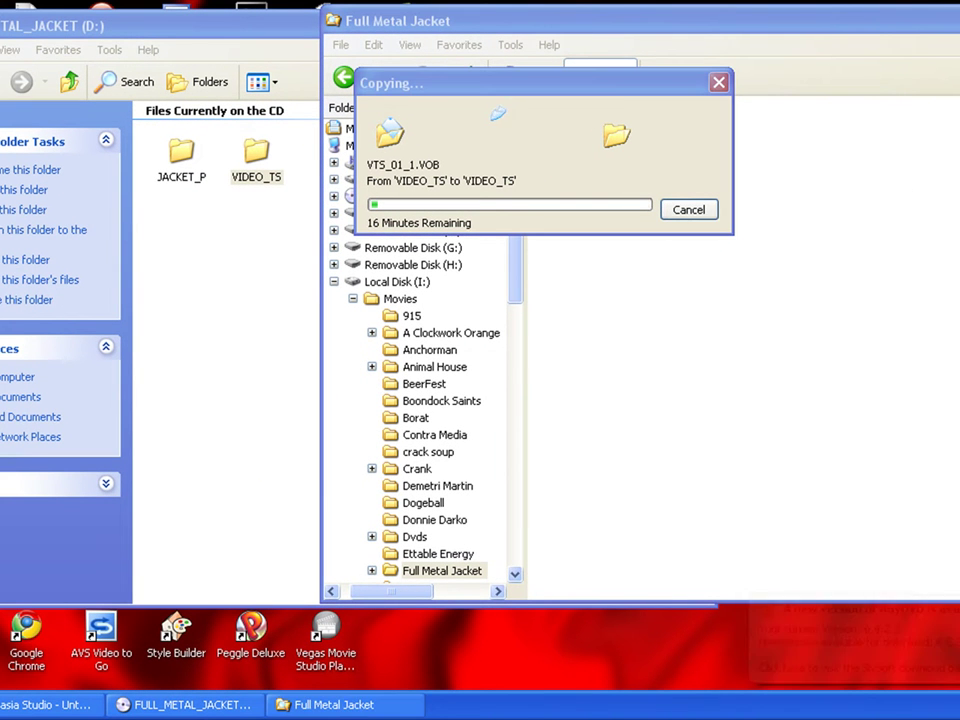
pyautogui.click(690, 146)
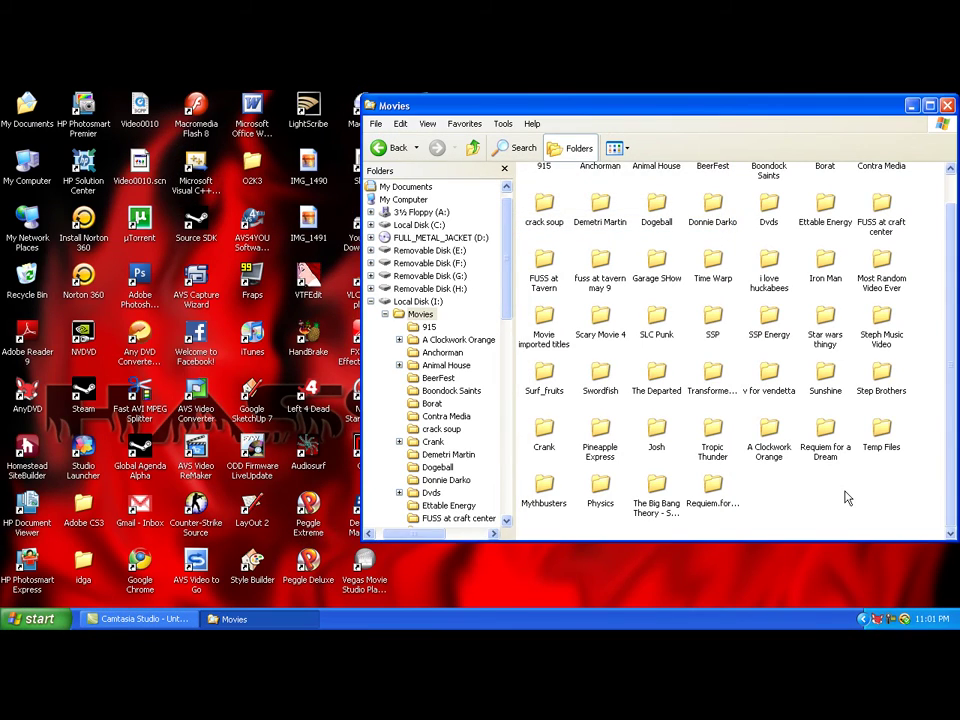
# - Open the Dvds folder in the Movies window
pyautogui.scroll(1, 845, 497)
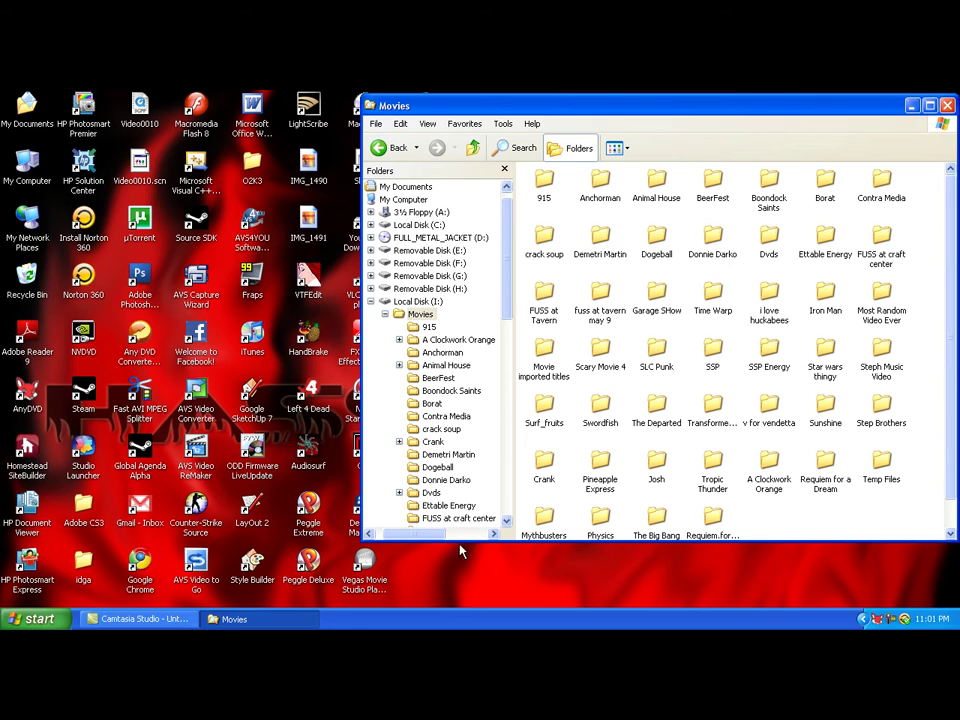
pyautogui.press('super')
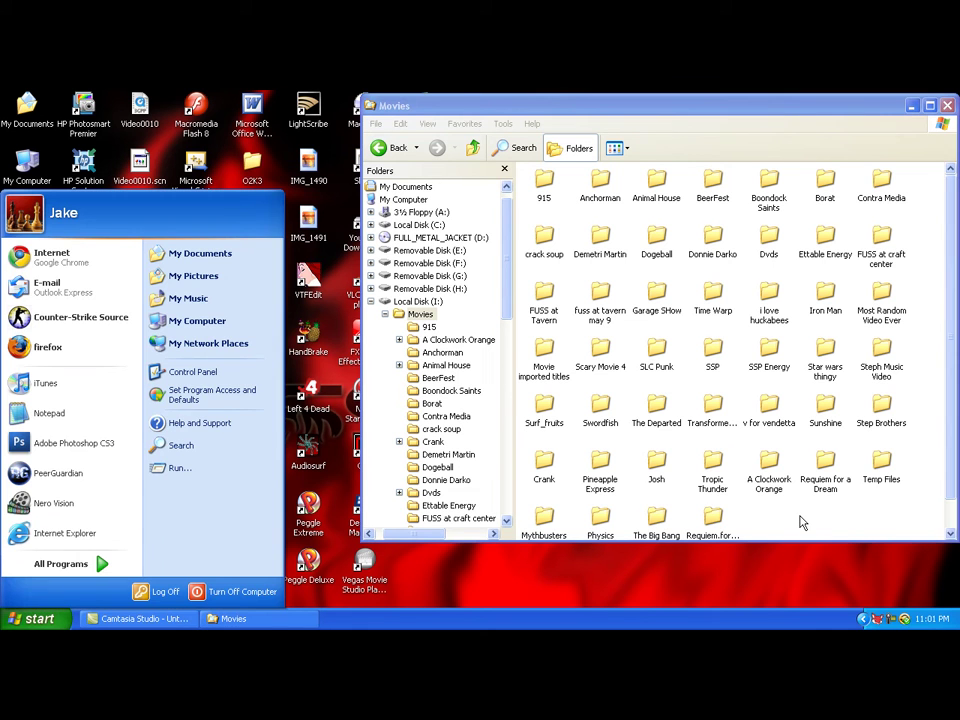
pyautogui.press('super')
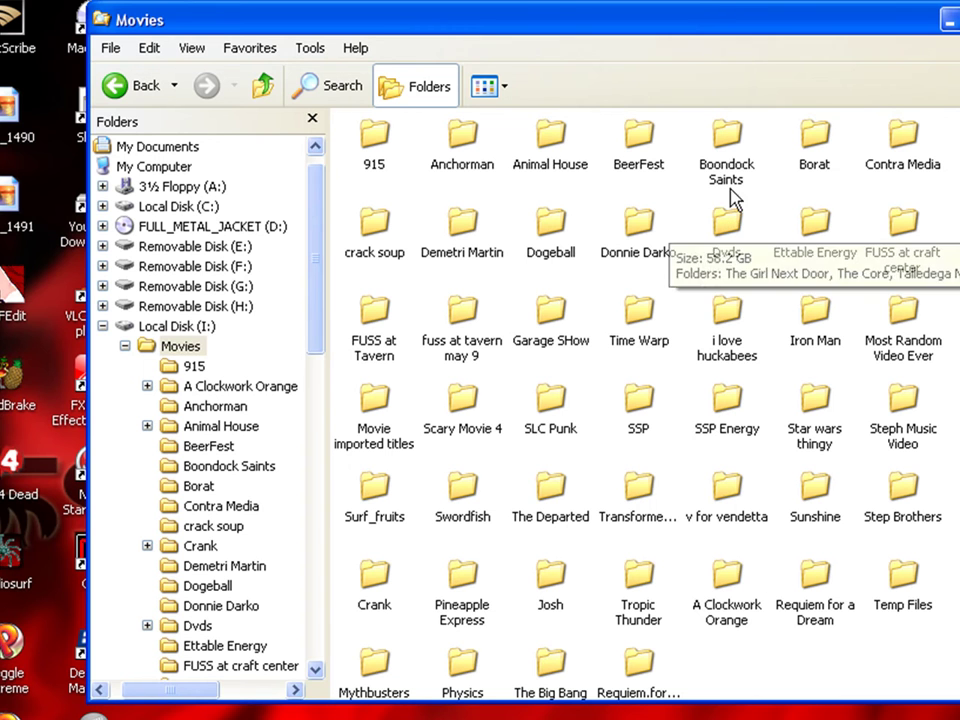
pyautogui.click(738, 240)
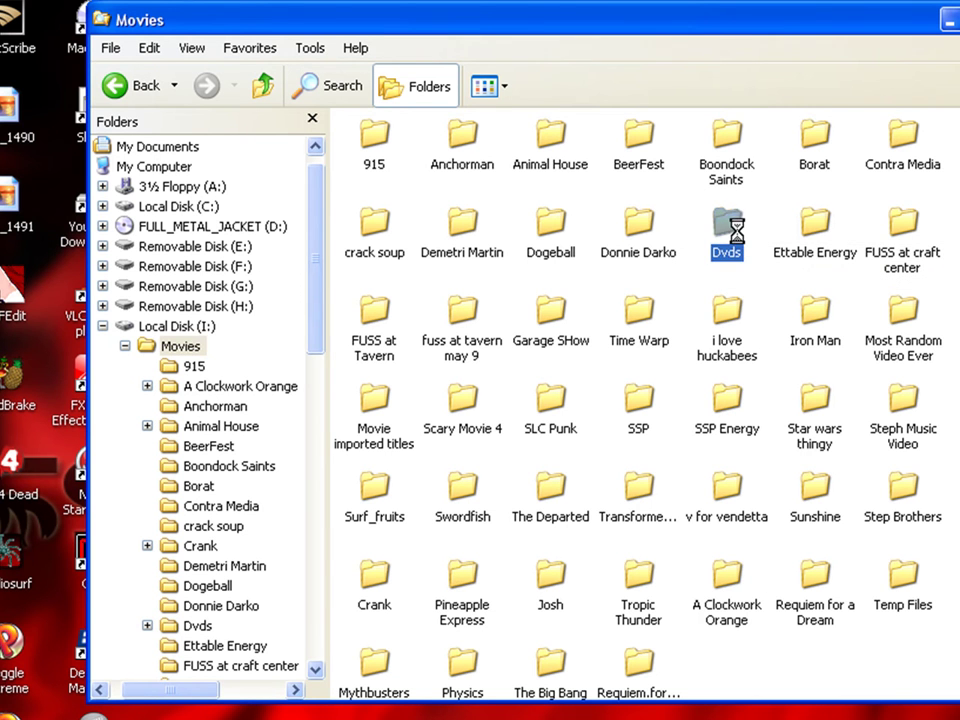
pyautogui.doubleClick(737, 236)
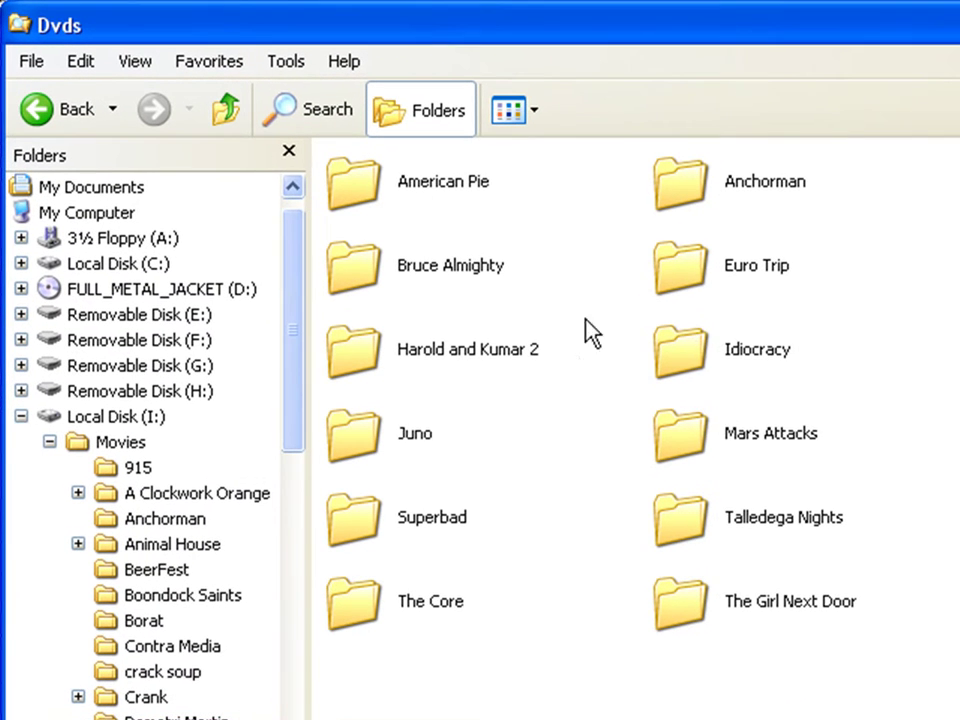
# - Inspect the Idiocracy folder's VIDEO_TS and MPEG-4 file, then close the window
pyautogui.doubleClick(717, 350)
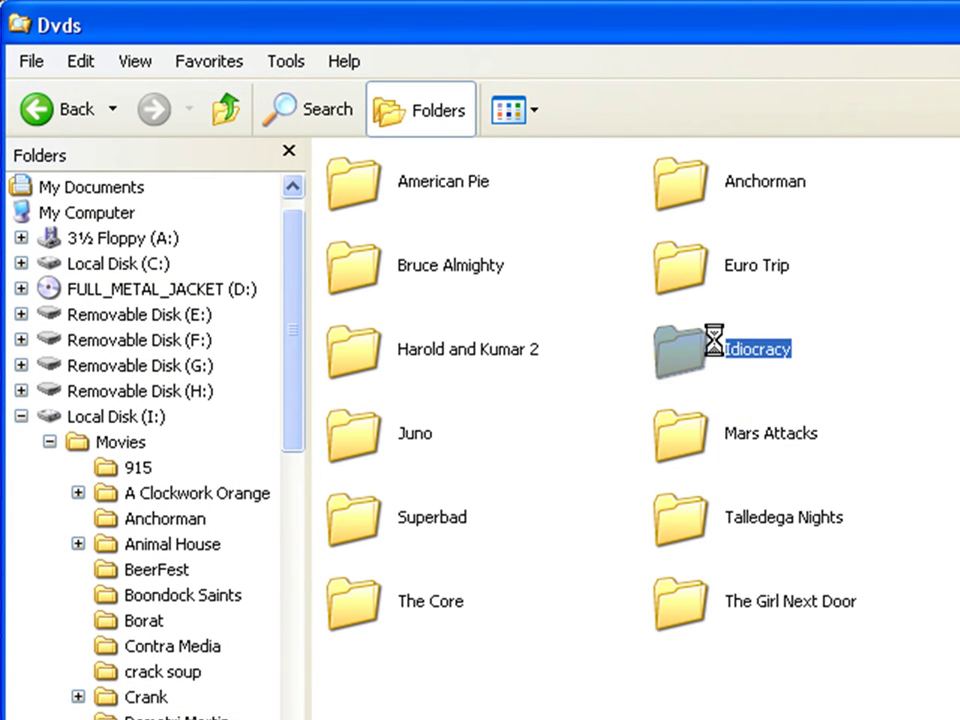
pyautogui.click(413, 185)
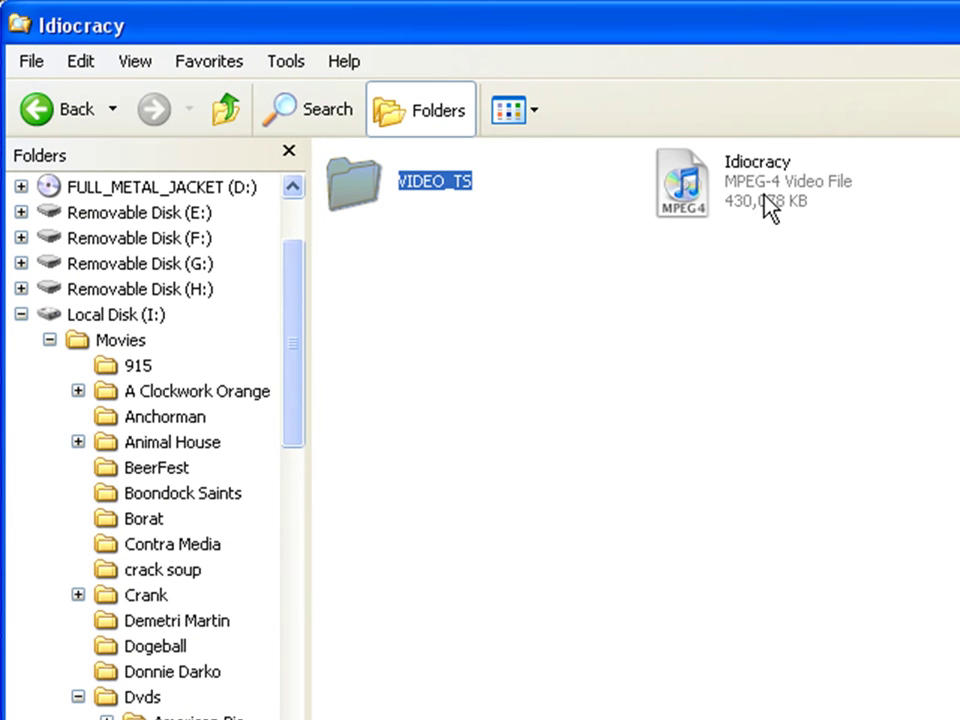
pyautogui.click(500, 250)
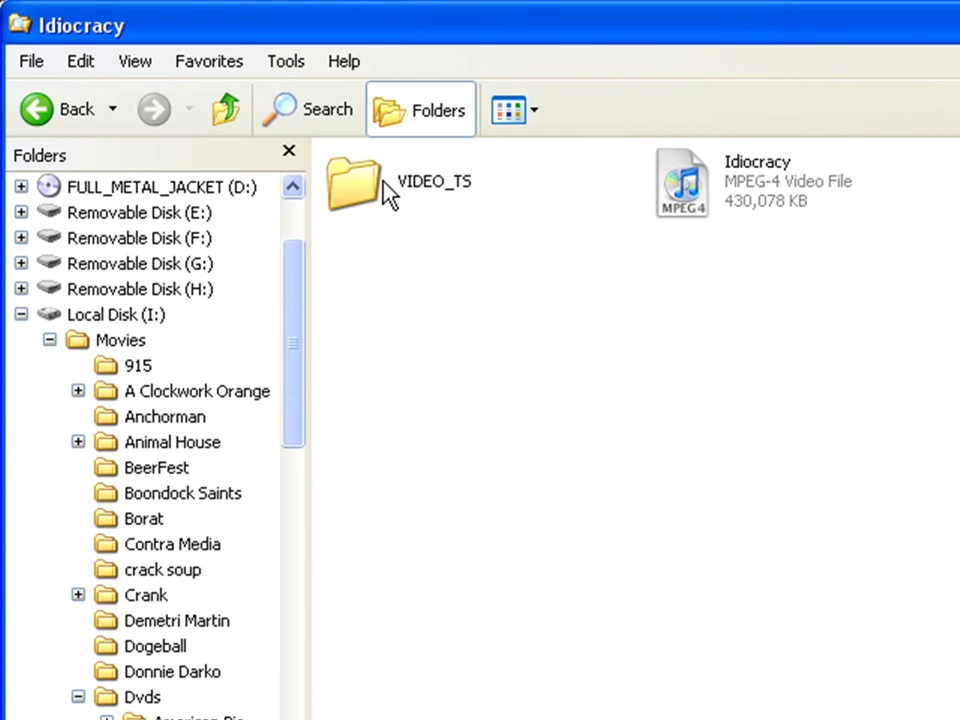
pyautogui.click(386, 193)
pyautogui.click(491, 296)
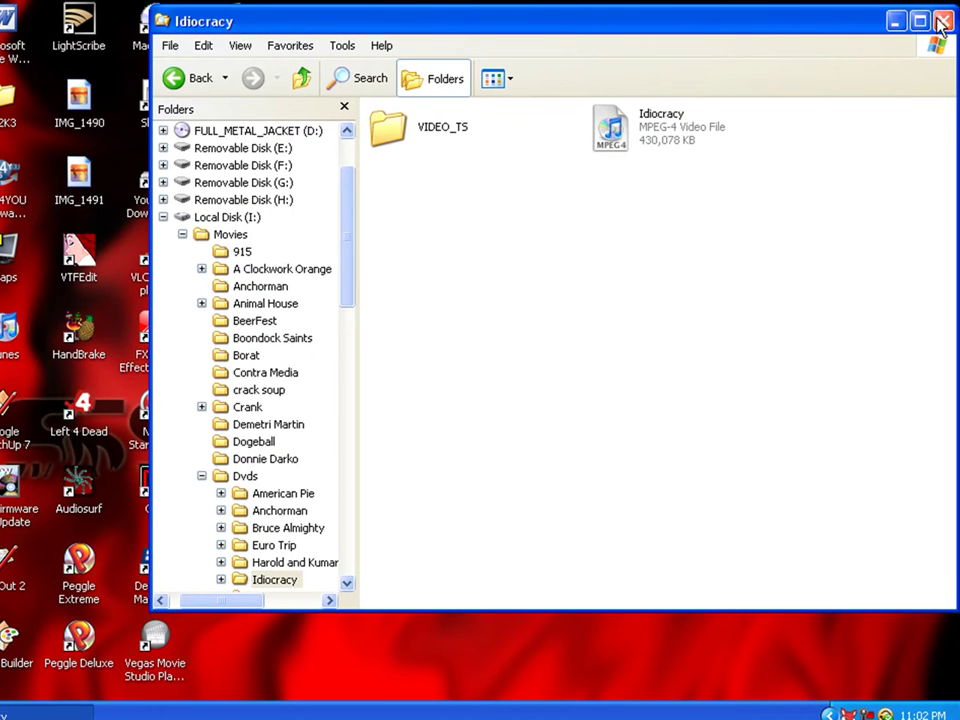
pyautogui.click(942, 21)
pyautogui.moveTo(745, 171); pyautogui.dragTo(648, 315)
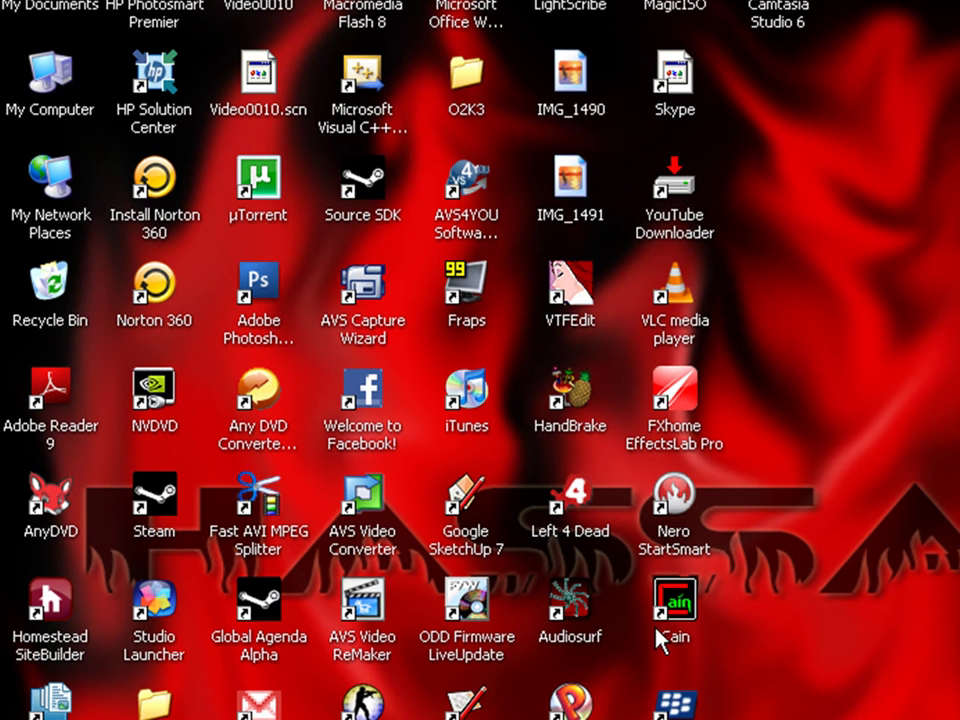
# - Launch HandBrake, choose DVD/VIDEO_TS Folder as the source, and expand the drives
pyautogui.click(567, 419)
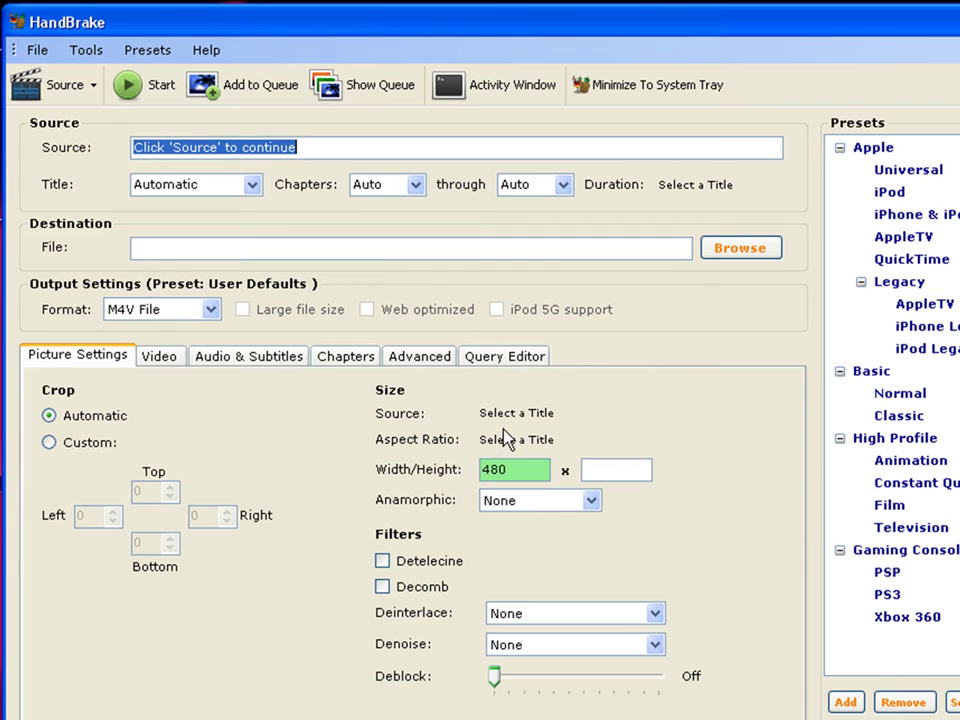
pyautogui.click(70, 86)
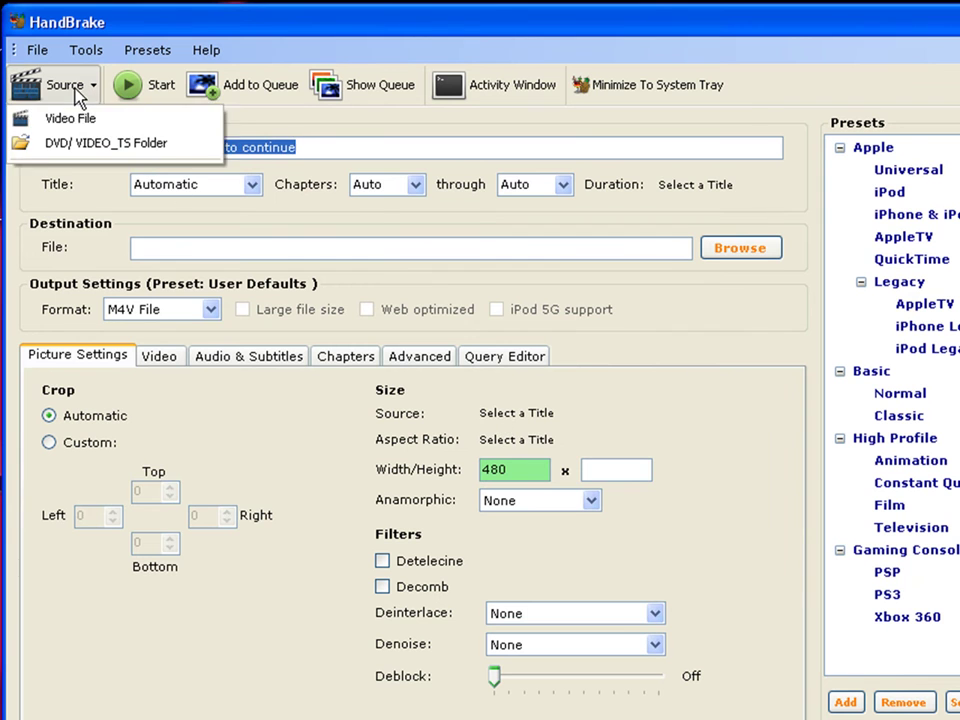
pyautogui.click(78, 145)
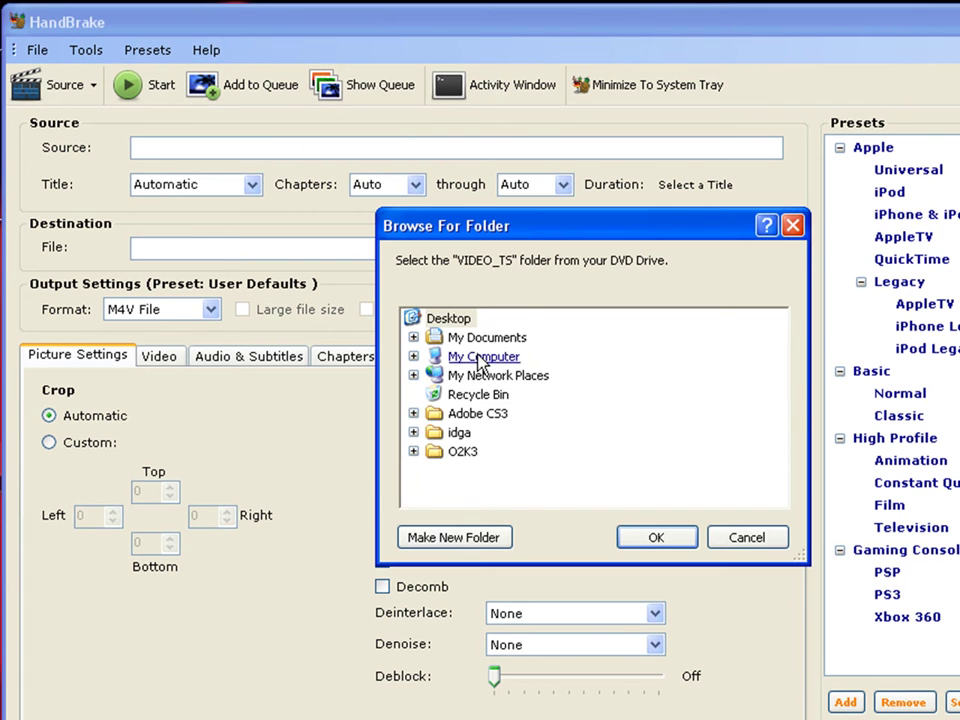
pyautogui.doubleClick(430, 357)
pyautogui.doubleClick(500, 470)
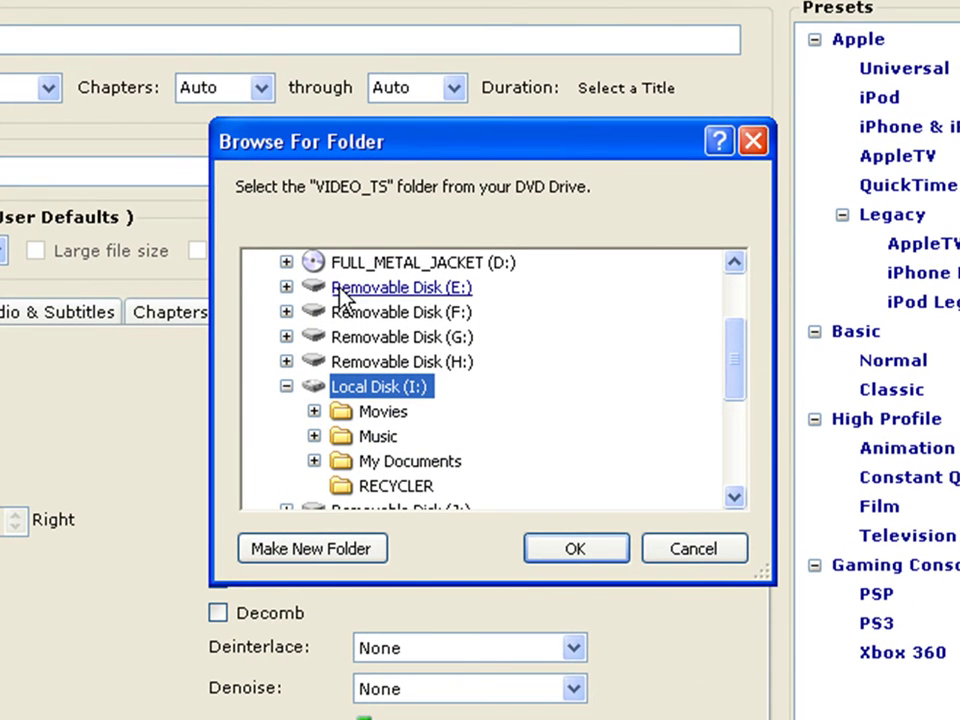
pyautogui.click(345, 265)
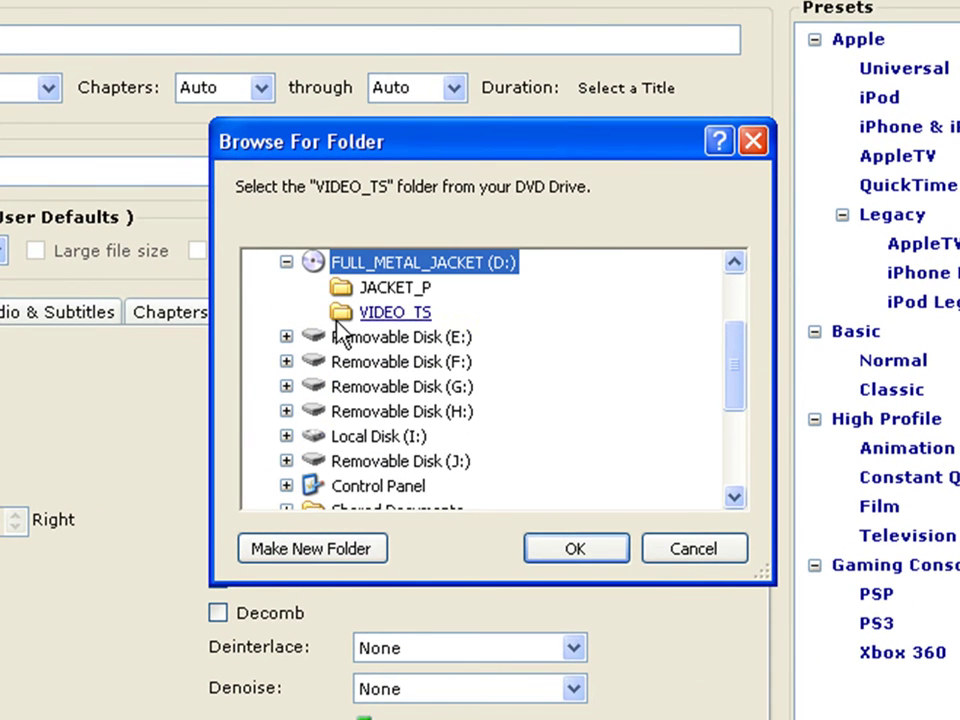
pyautogui.click(288, 263)
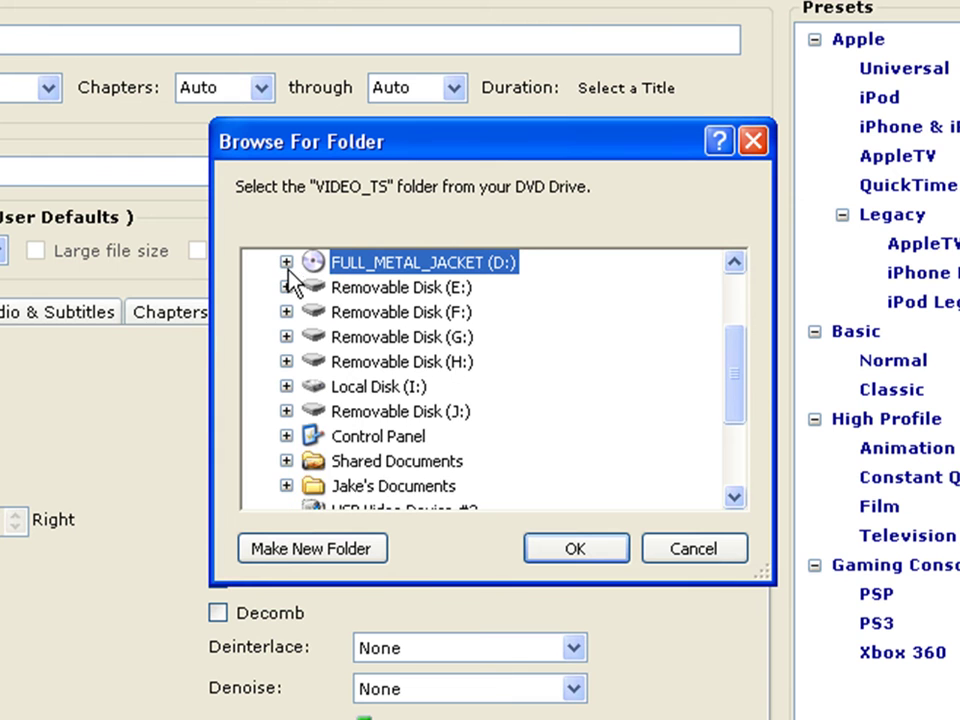
pyautogui.click(365, 387)
pyautogui.click(372, 363)
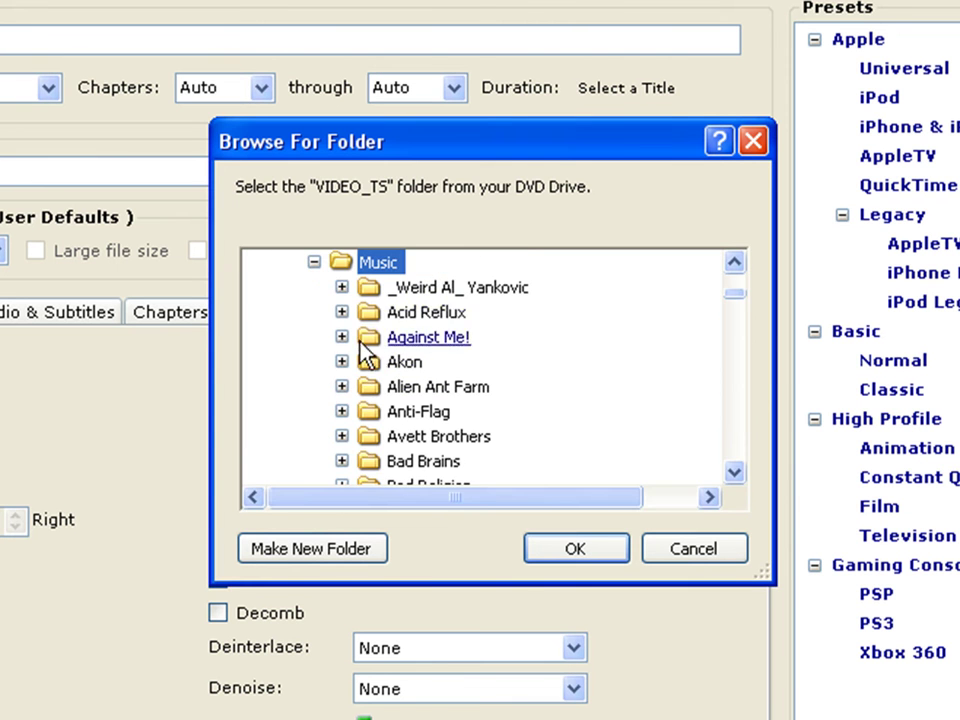
pyautogui.click(315, 262)
# - Select I:\Movies\Dvds\Idiocracy\VIDEO_TS and confirm it as the source
pyautogui.scroll(1, 360, 300)
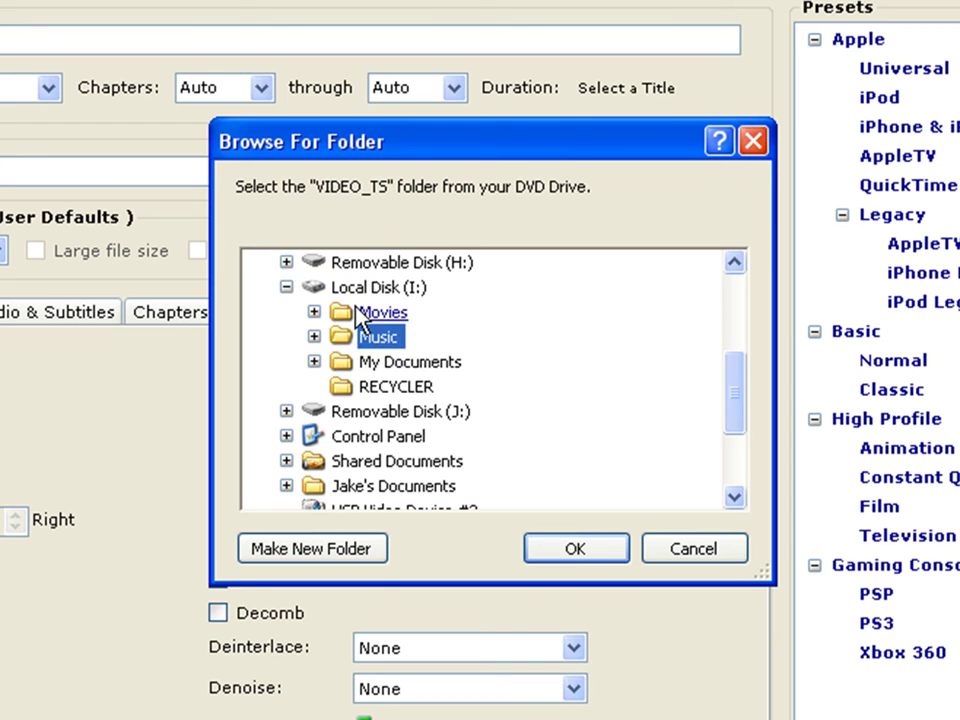
pyautogui.doubleClick(375, 313)
pyautogui.scroll(-1, 410, 370)
pyautogui.scroll(-1, 450, 400)
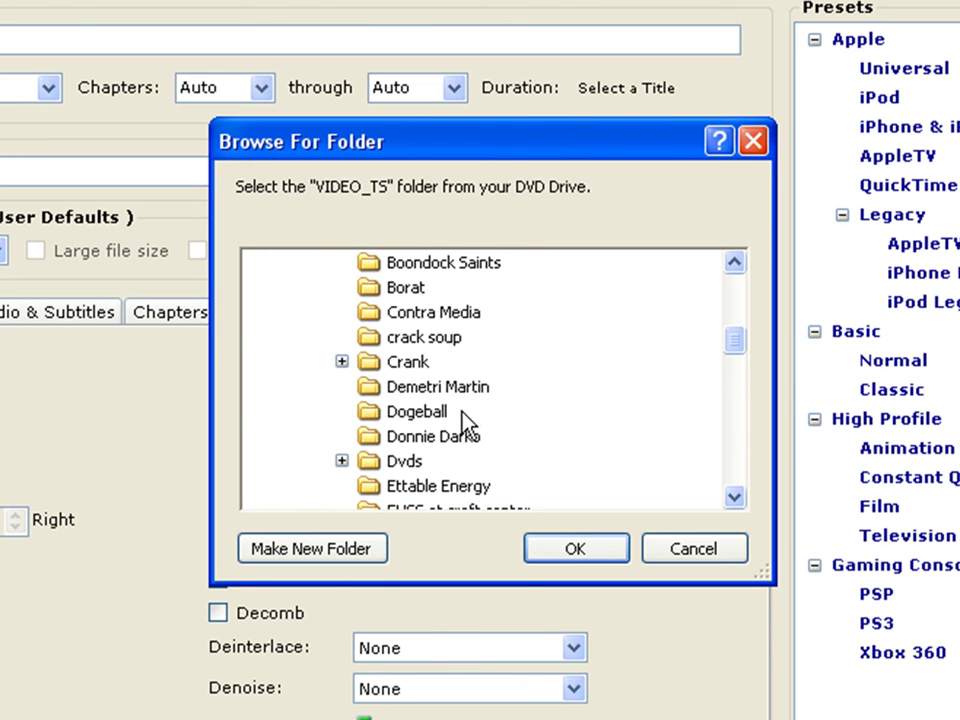
pyautogui.scroll(-1, 462, 418)
pyautogui.doubleClick(414, 388)
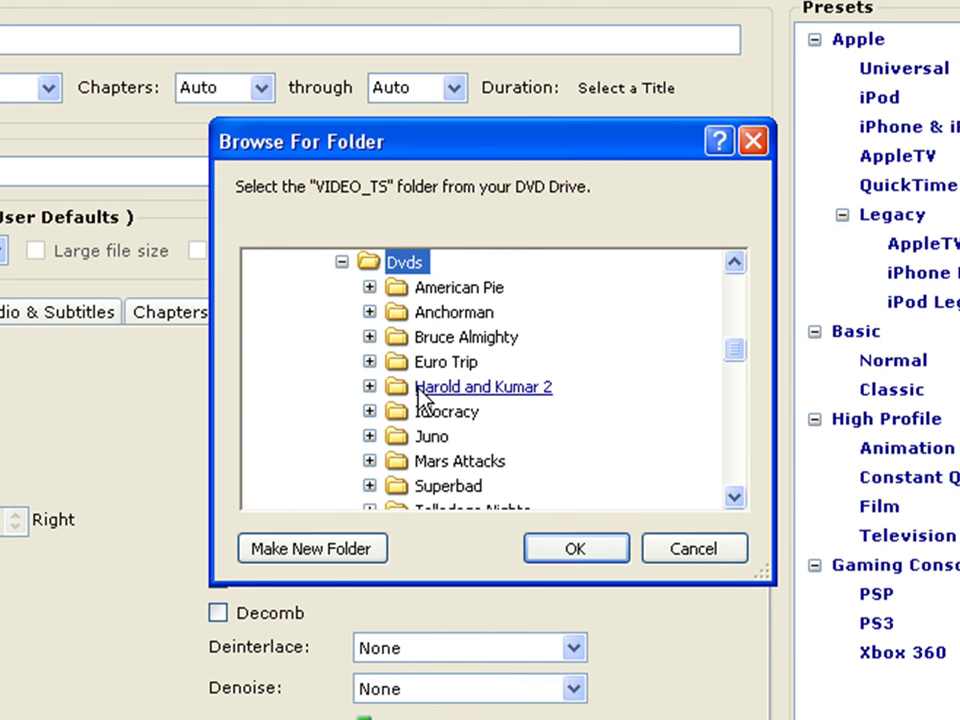
pyautogui.doubleClick(444, 414)
pyautogui.click(466, 445)
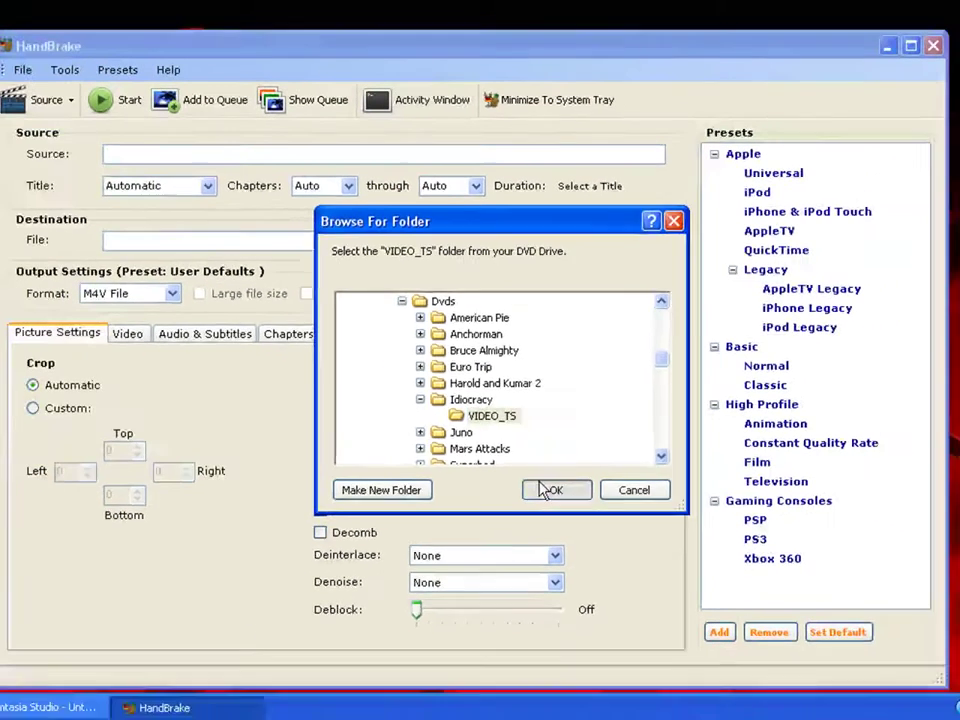
pyautogui.click(558, 543)
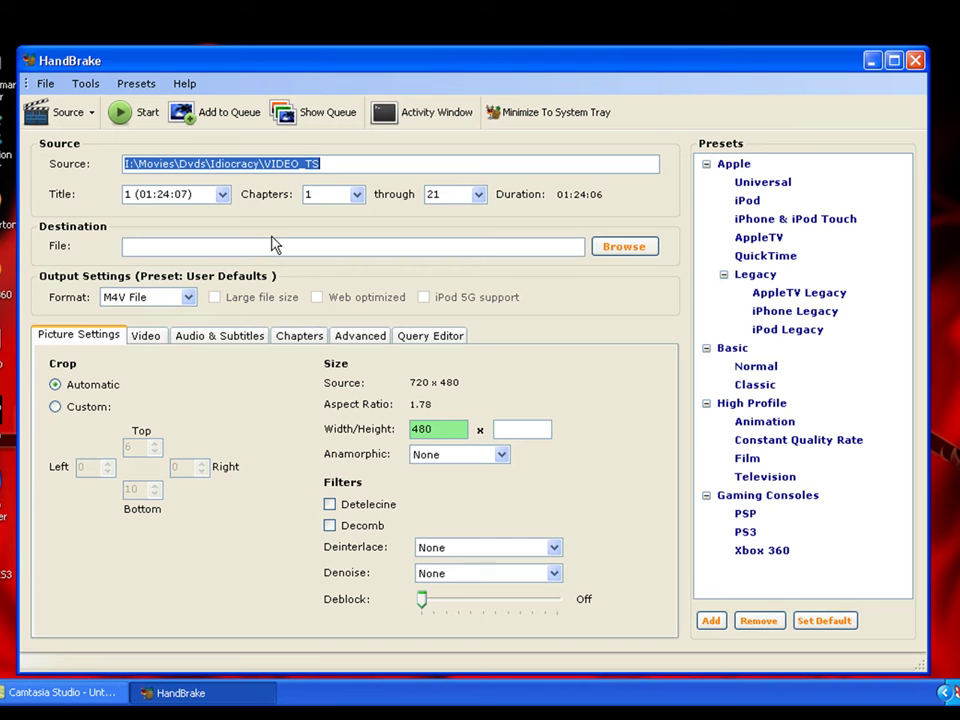
# - Keep title 1, the full-length movie, with M4V File as the output format
pyautogui.click(222, 195)
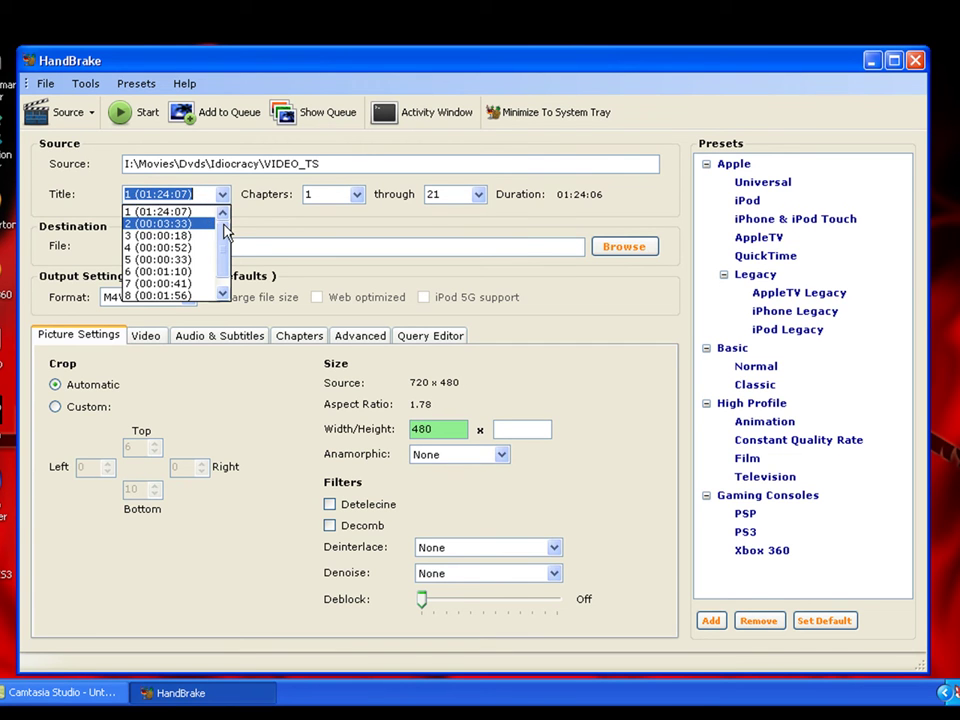
pyautogui.scroll(-1, 226, 245)
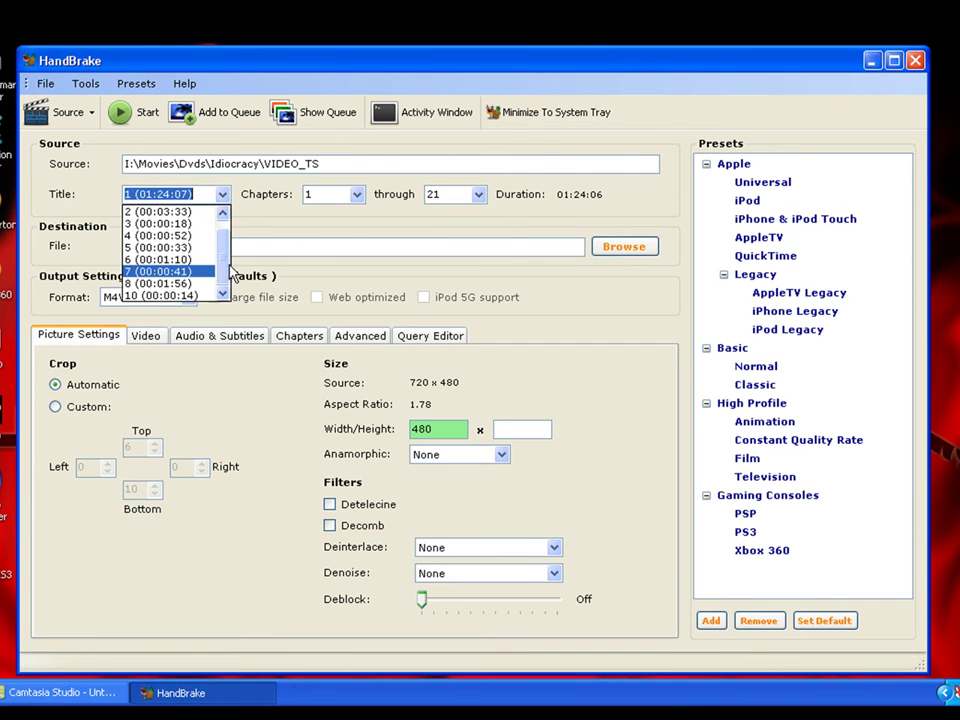
pyautogui.scroll(1, 231, 272)
pyautogui.click(205, 214)
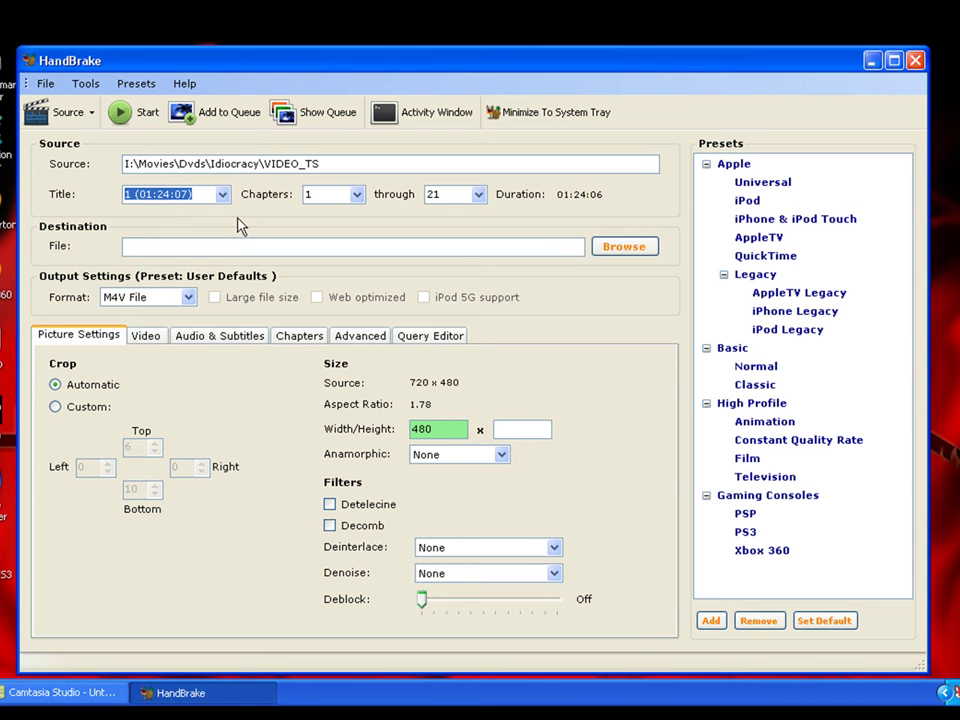
pyautogui.click(234, 247)
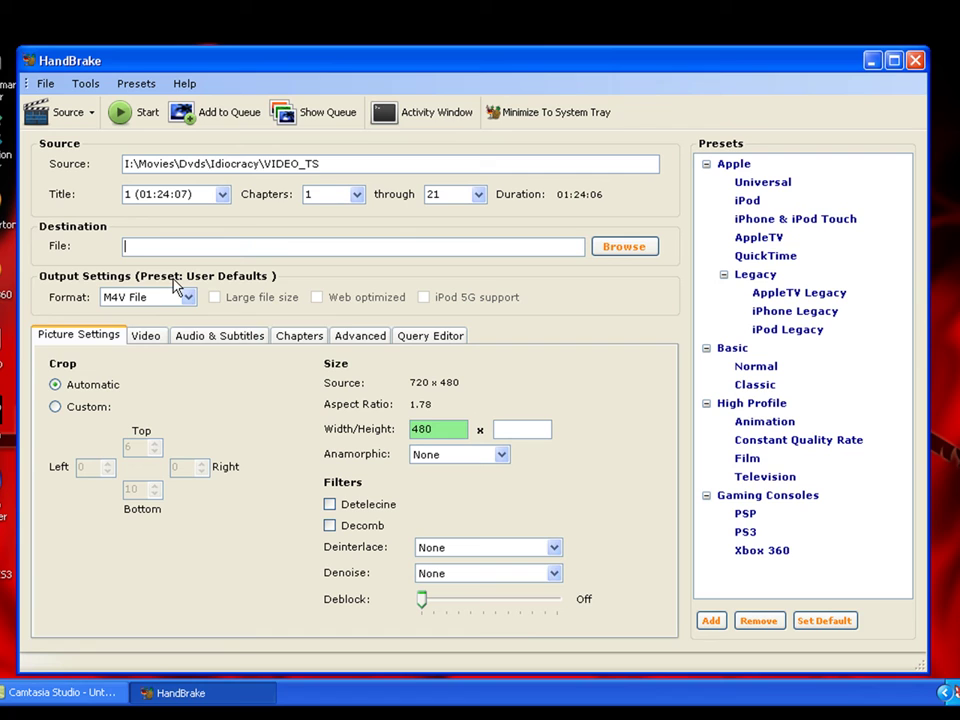
pyautogui.click(189, 300)
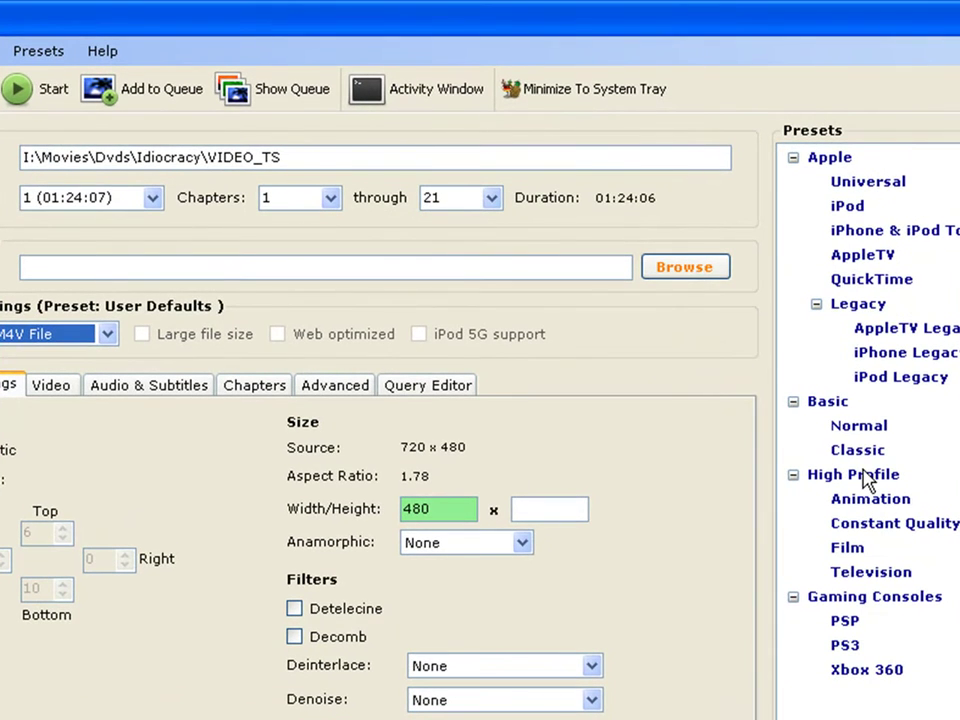
# - Apply the Normal > iPod > iPhone & iPod Touch preset and open the destination chooser
pyautogui.click(857, 427)
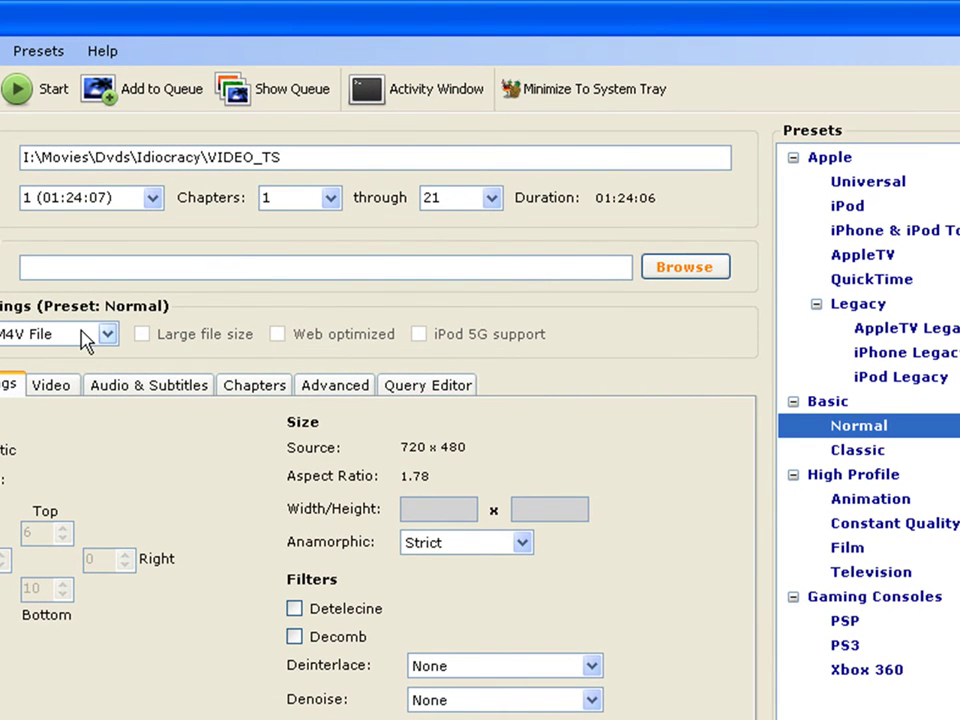
pyautogui.click(874, 207)
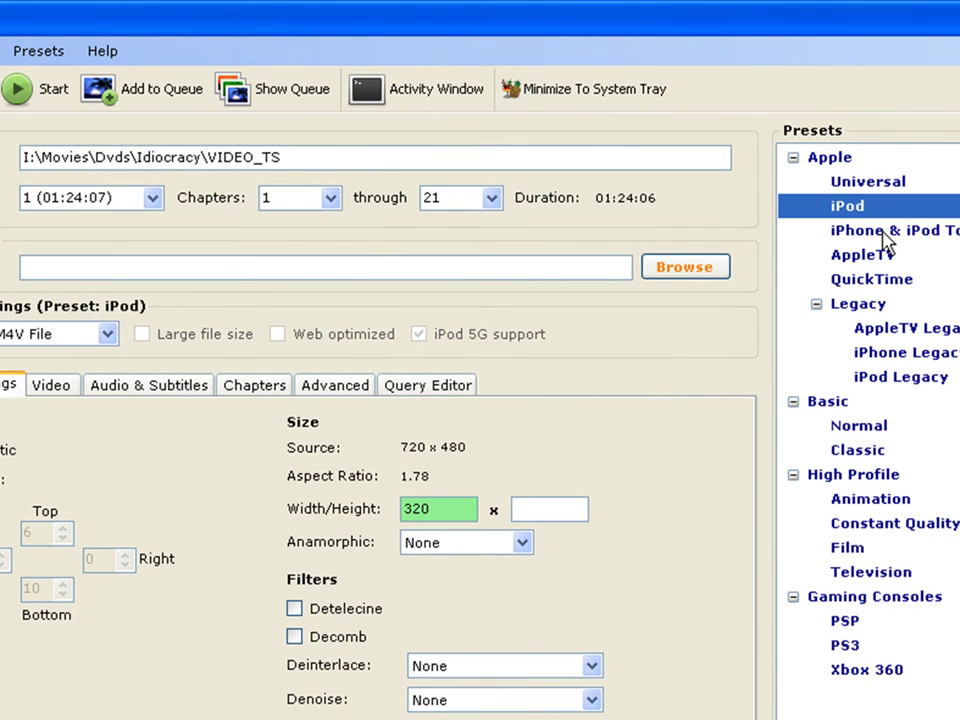
pyautogui.click(882, 232)
pyautogui.click(668, 267)
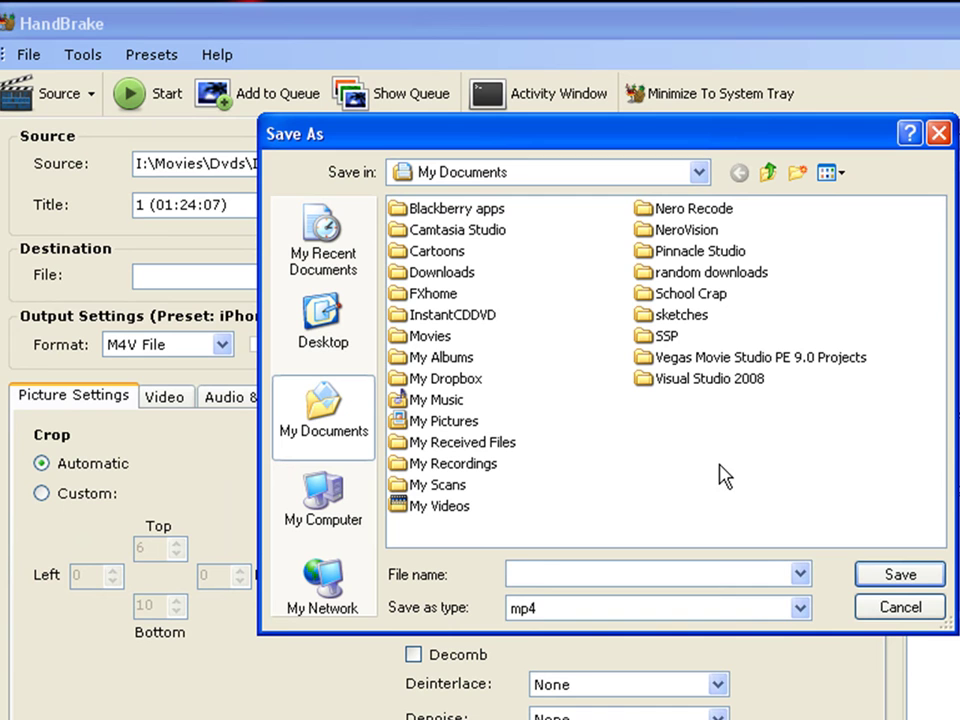
# - Save the output as idiocracy.m4v, start the encode, then close the console and HandBrake
pyautogui.write('diocracy')
pyautogui.press('Return')
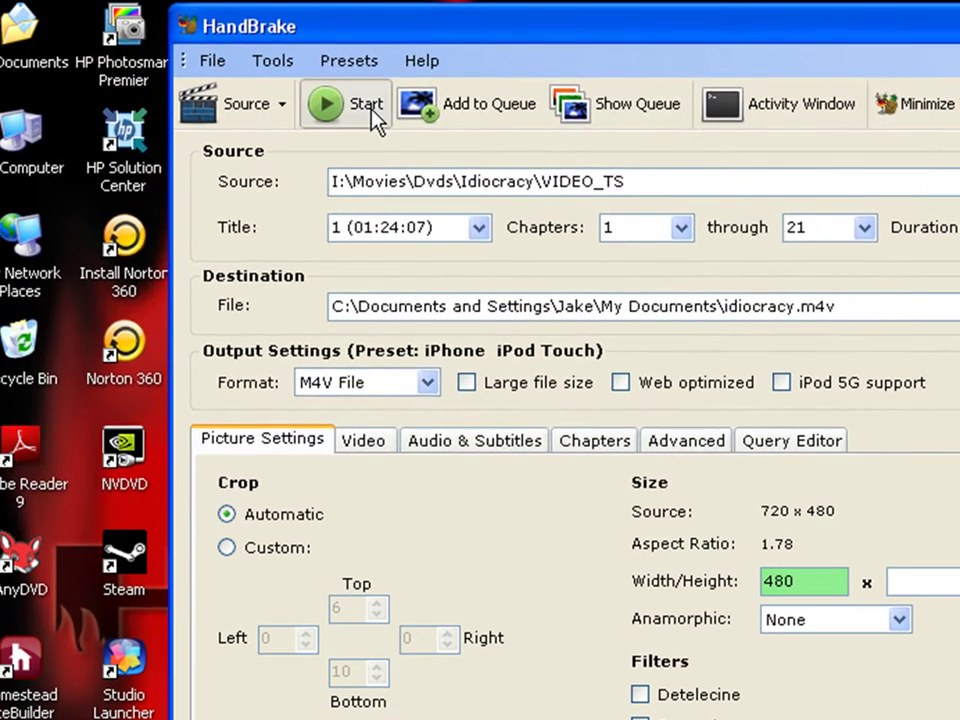
pyautogui.click(372, 118)
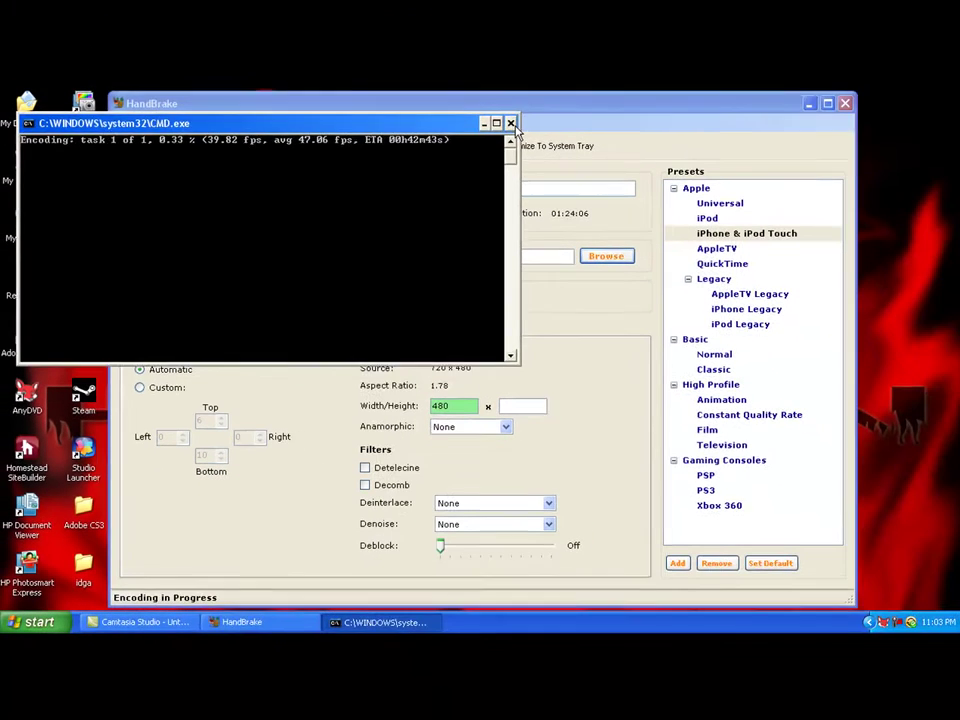
pyautogui.click(510, 123)
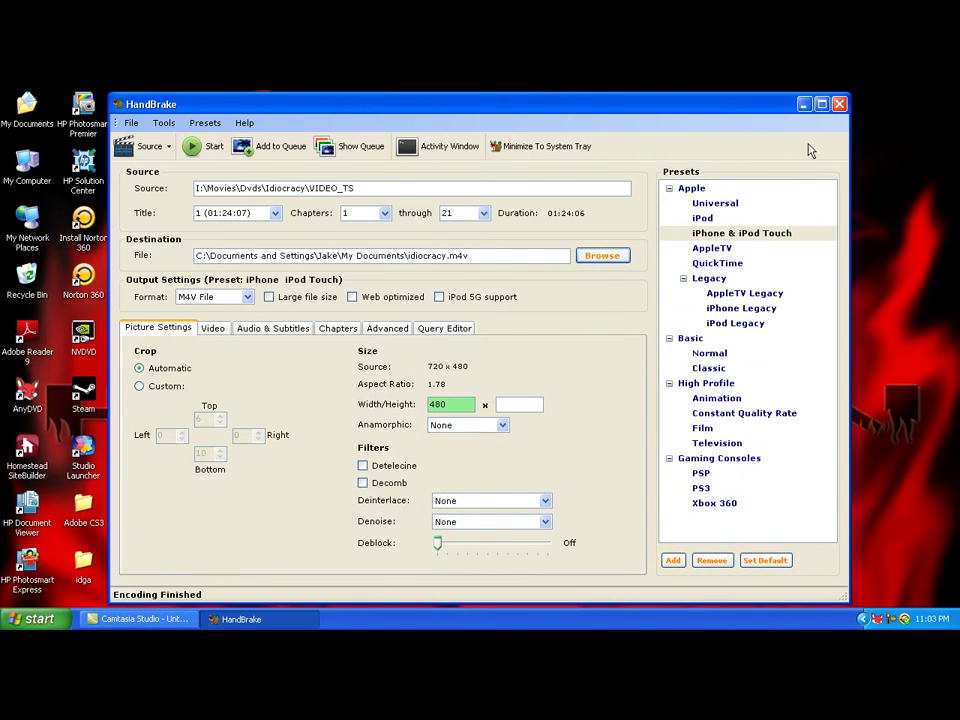
pyautogui.click(840, 104)
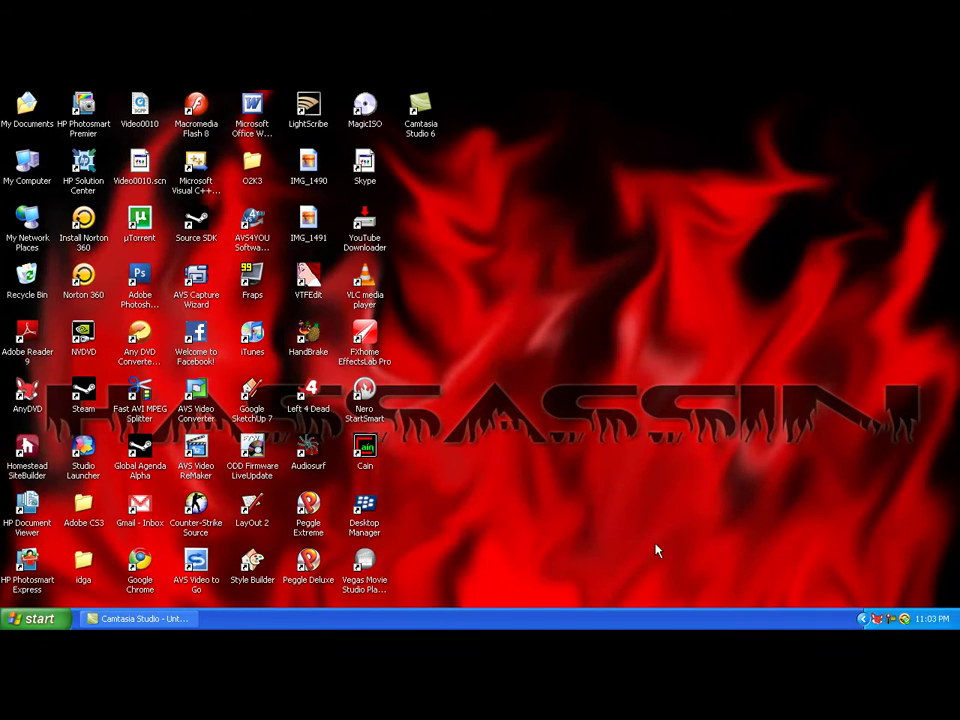
pyautogui.press('super')
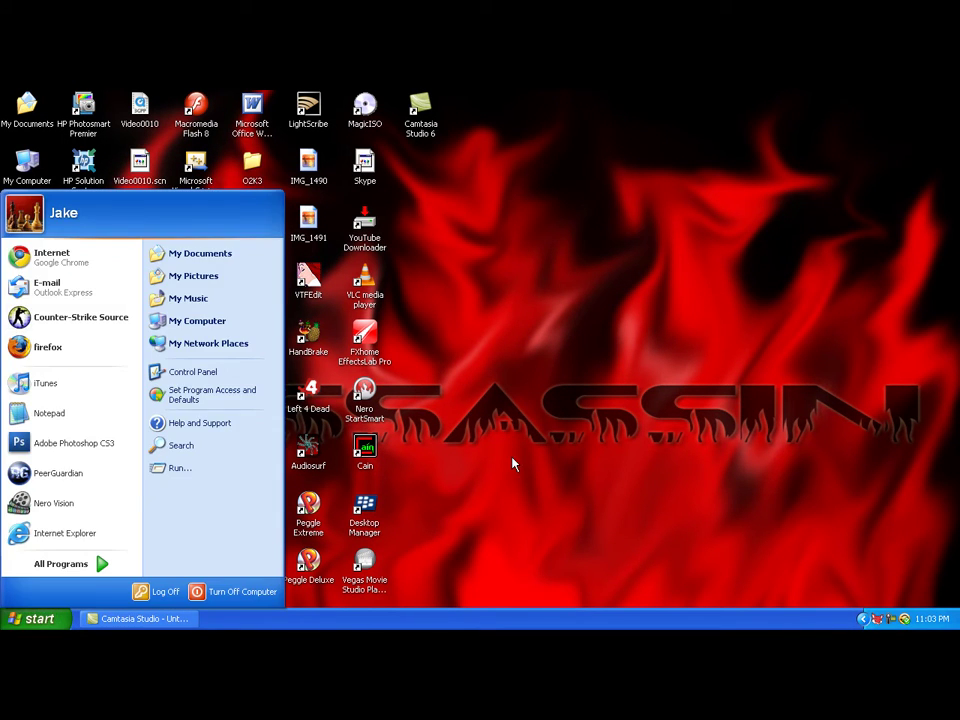
pyautogui.click(512, 464)
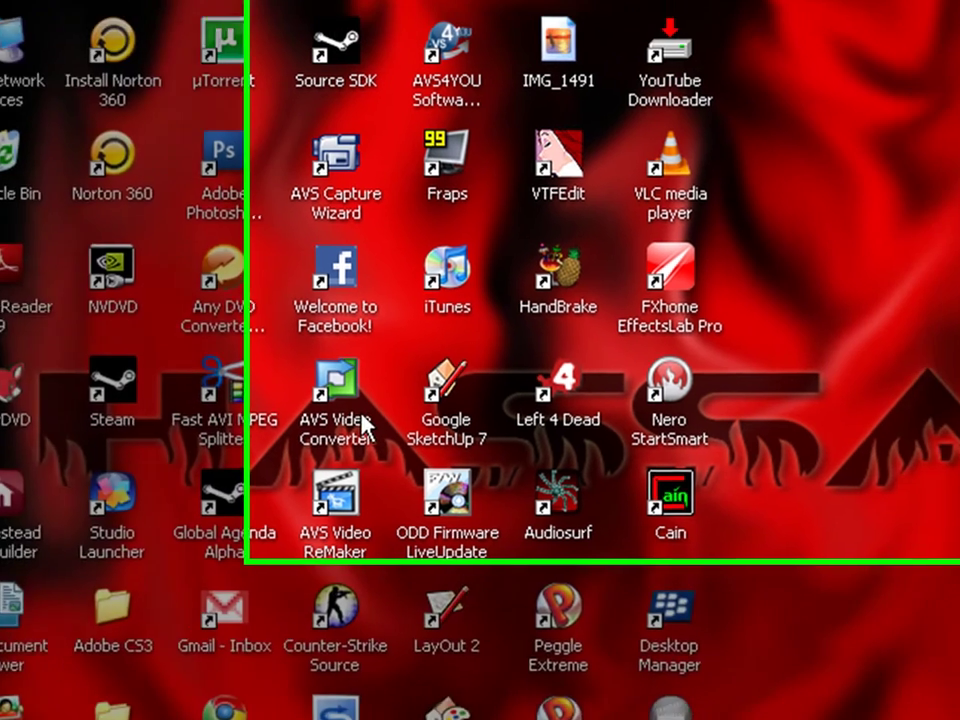
# - Launch AVS Video Converter and try loading idiocracy from My Documents, dismissing the format error
pyautogui.doubleClick(405, 395)
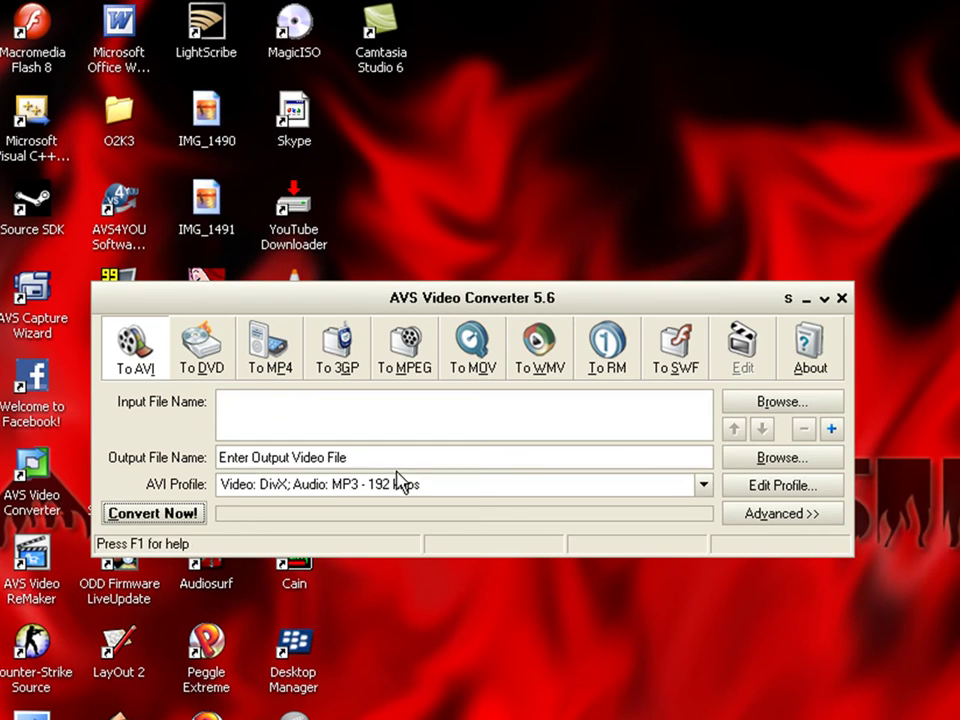
pyautogui.click(689, 407)
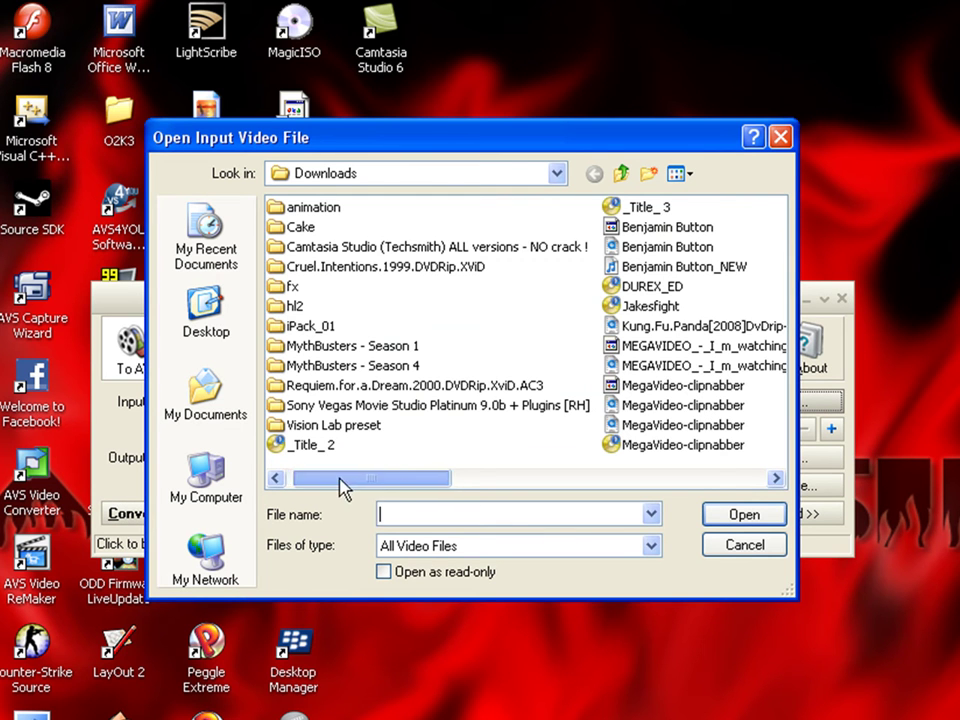
pyautogui.moveTo(338, 480); pyautogui.dragTo(289, 485)
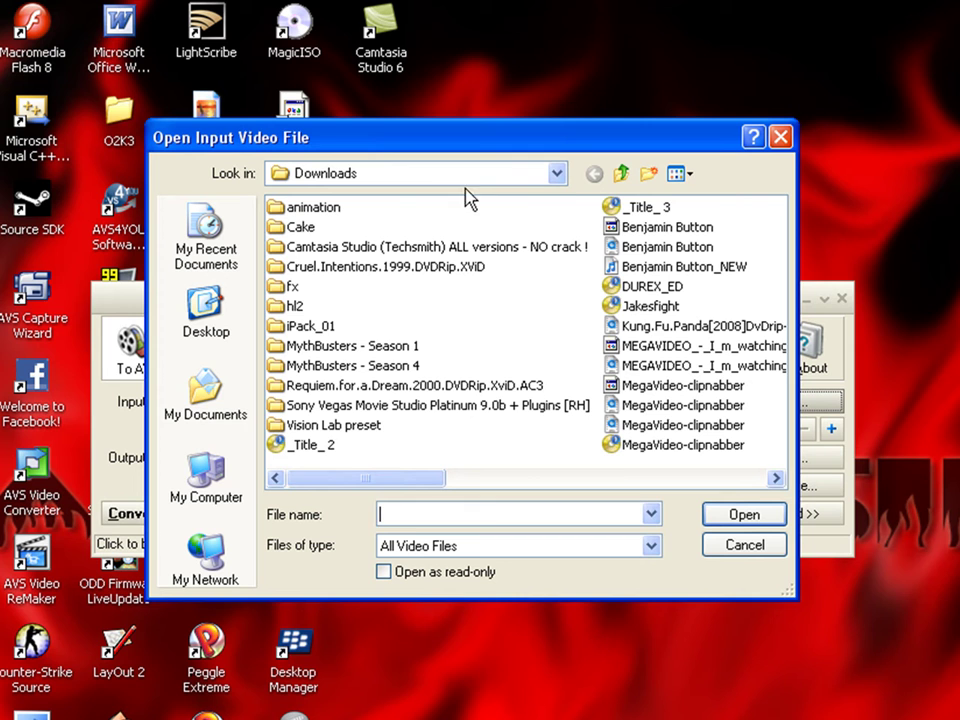
pyautogui.click(225, 472)
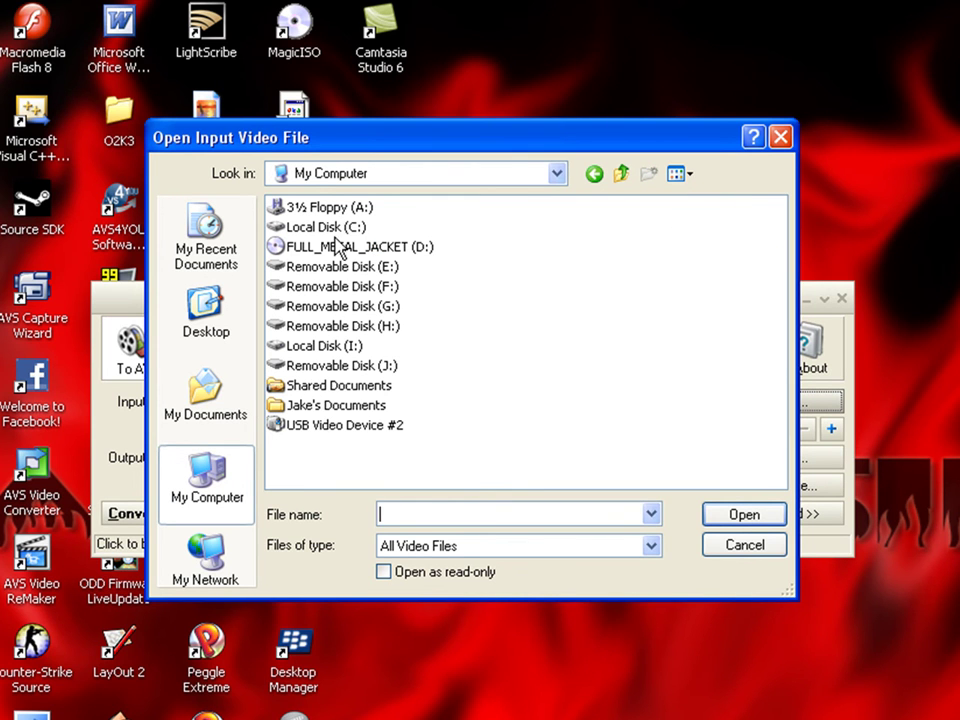
pyautogui.click(225, 400)
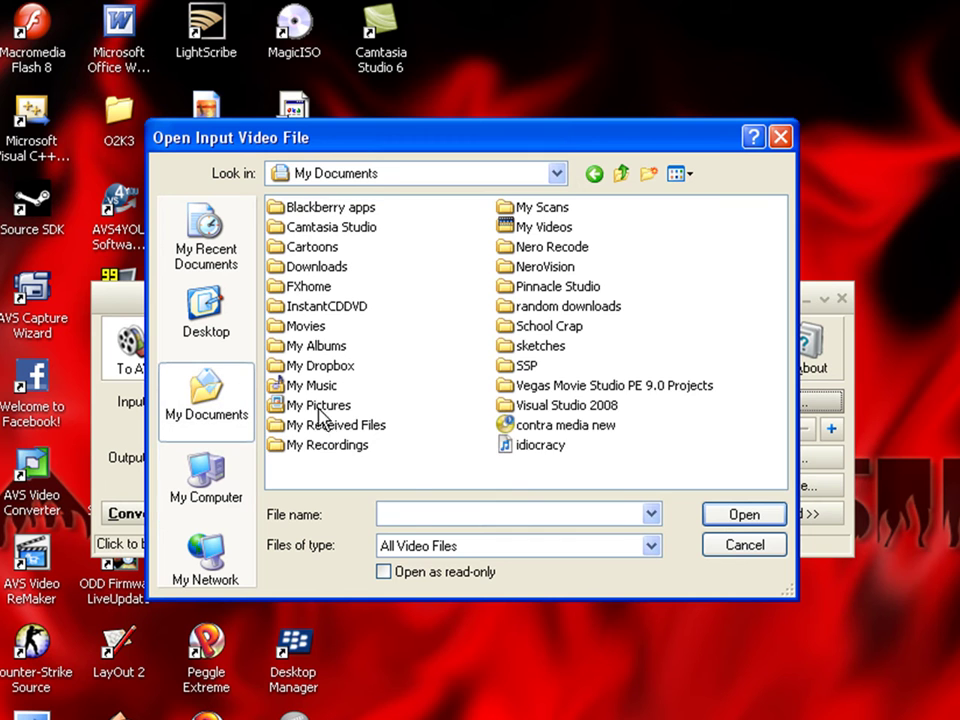
pyautogui.click(545, 447)
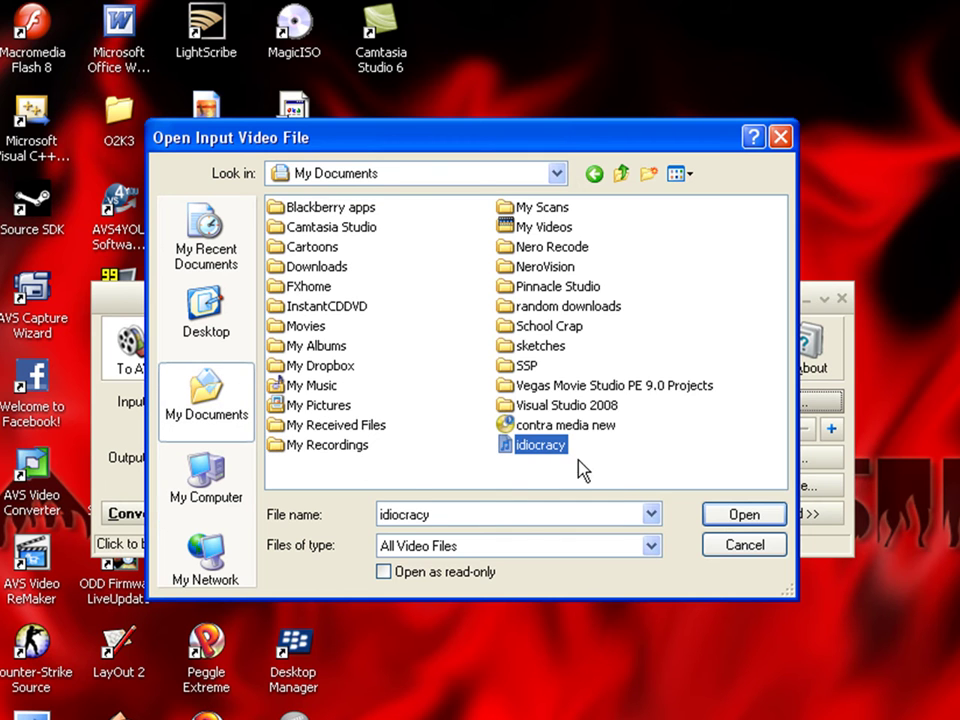
pyautogui.click(745, 515)
pyautogui.click(420, 488)
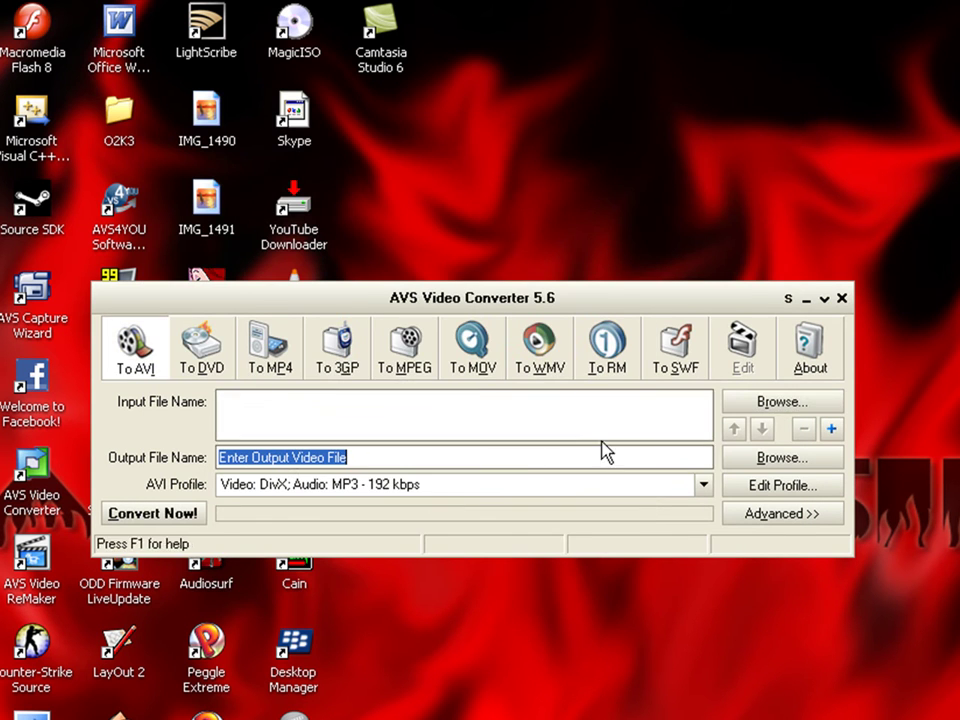
# - Browse to I:\Movies\Dvds\Idiocracy and load Idiocracy.m4v as the input video
pyautogui.click(746, 405)
pyautogui.click(207, 480)
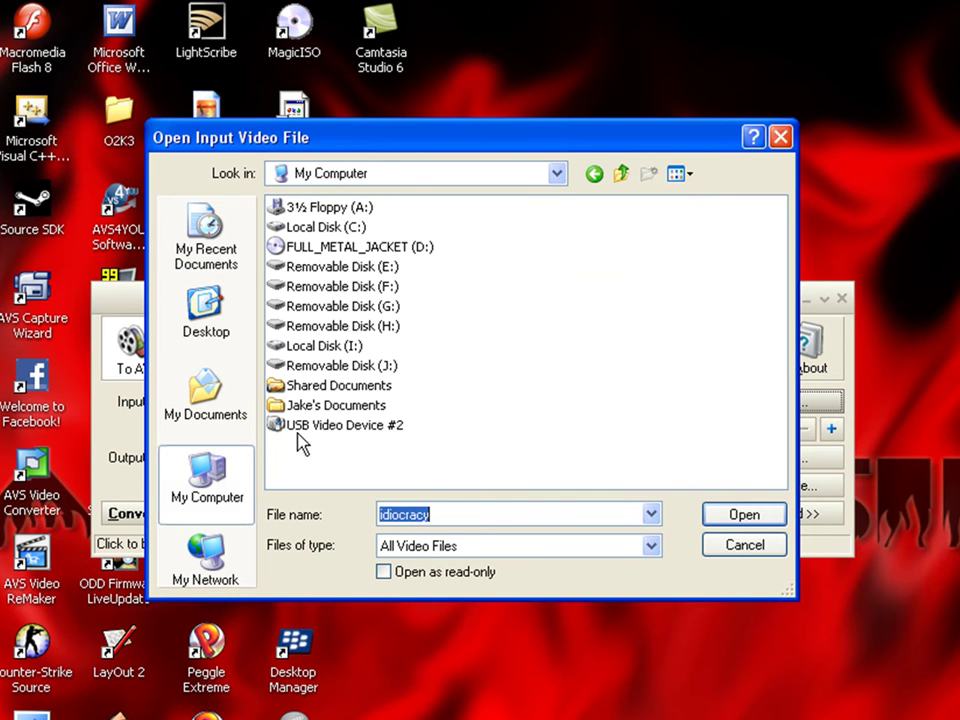
pyautogui.click(342, 360)
pyautogui.doubleClick(348, 347)
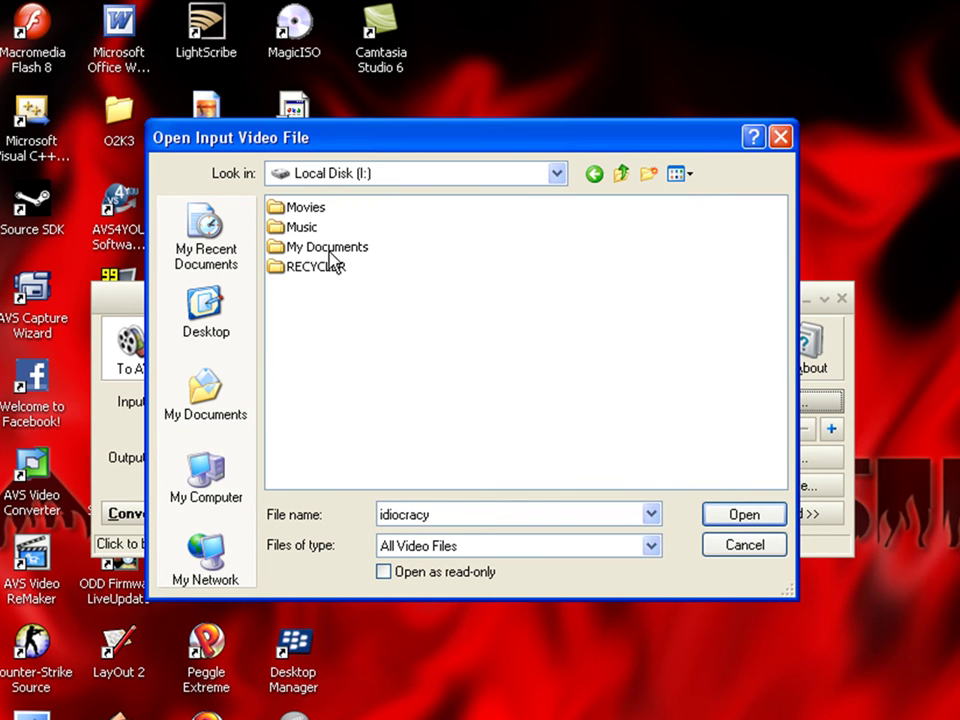
pyautogui.doubleClick(304, 209)
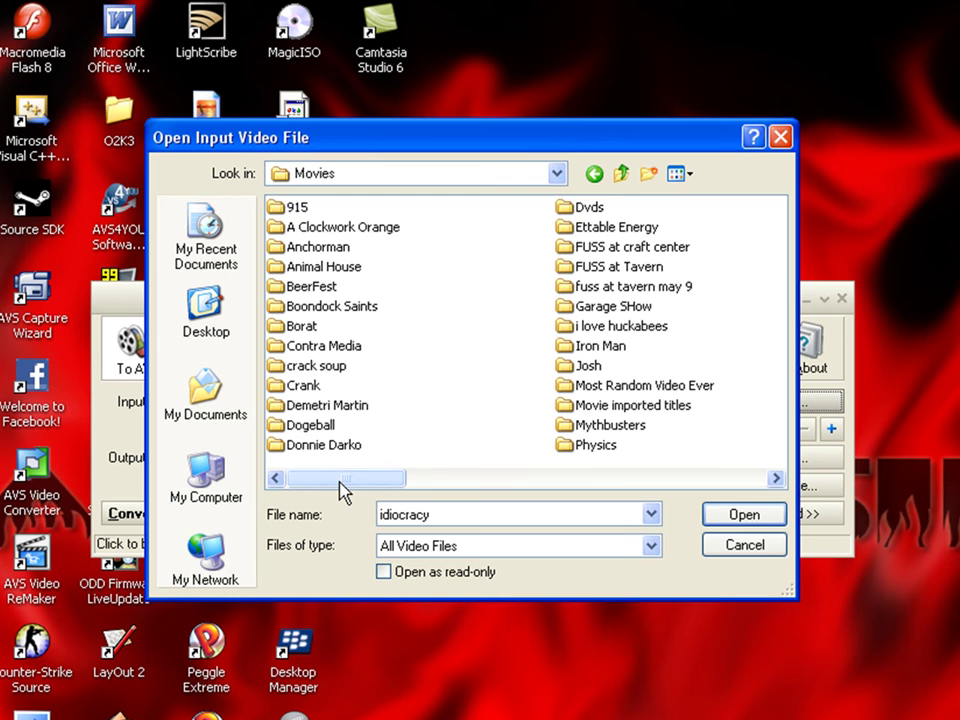
pyautogui.moveTo(340, 482); pyautogui.dragTo(434, 464)
pyautogui.moveTo(539, 484); pyautogui.dragTo(340, 482)
pyautogui.doubleClick(598, 208)
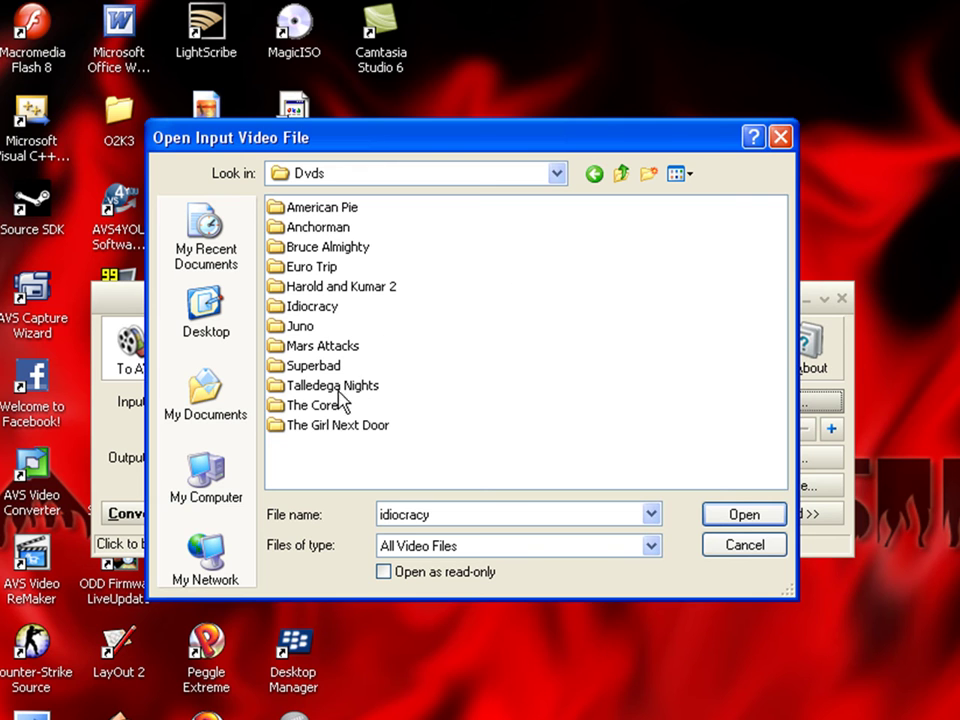
pyautogui.doubleClick(327, 314)
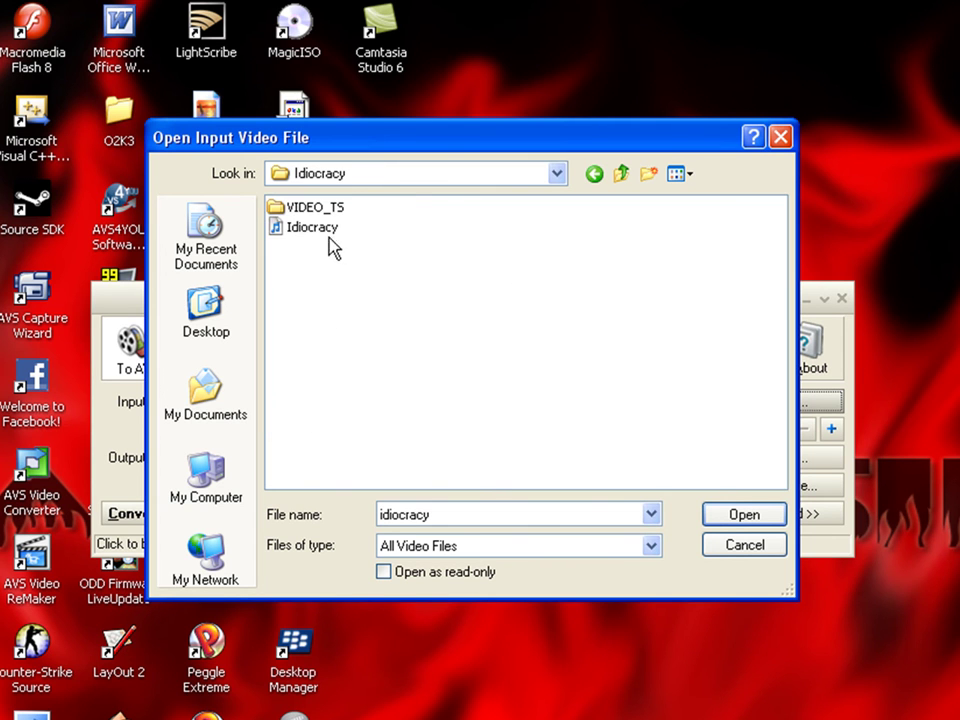
pyautogui.click(330, 229)
pyautogui.click(748, 515)
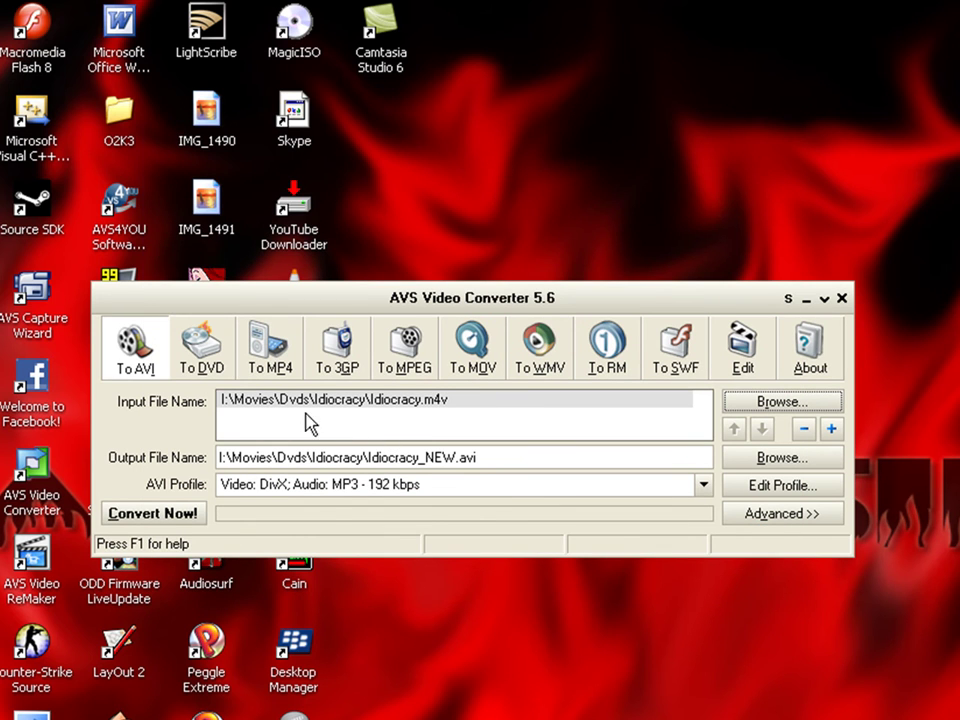
# - Preview the DVD and WMV outputs for Idiocracy.m4v, select the output path, and close AVS
pyautogui.click(218, 372)
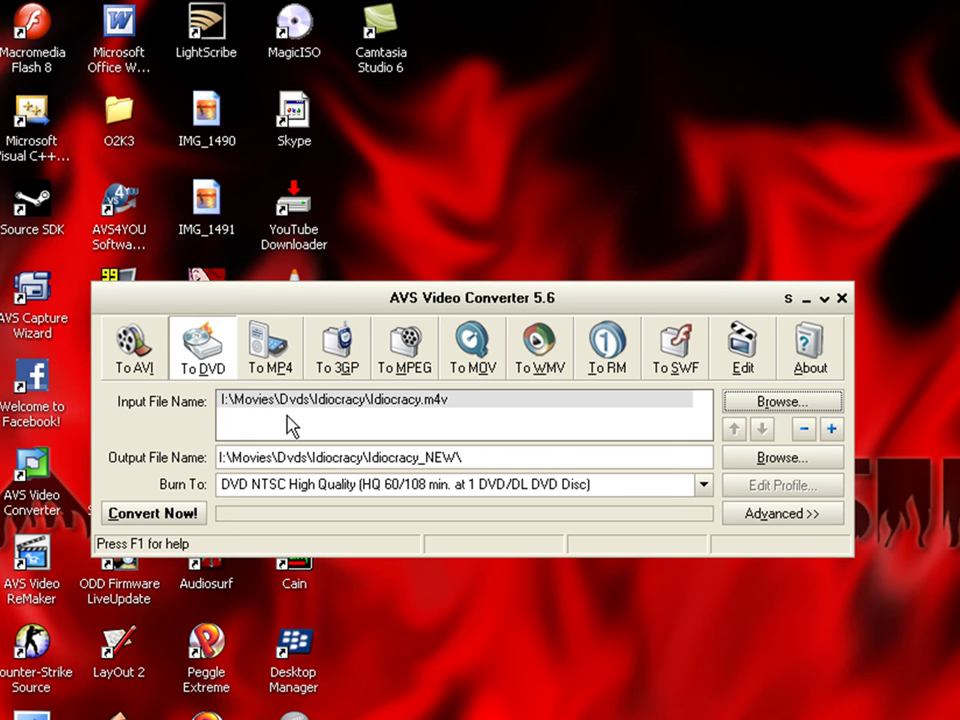
pyautogui.click(542, 355)
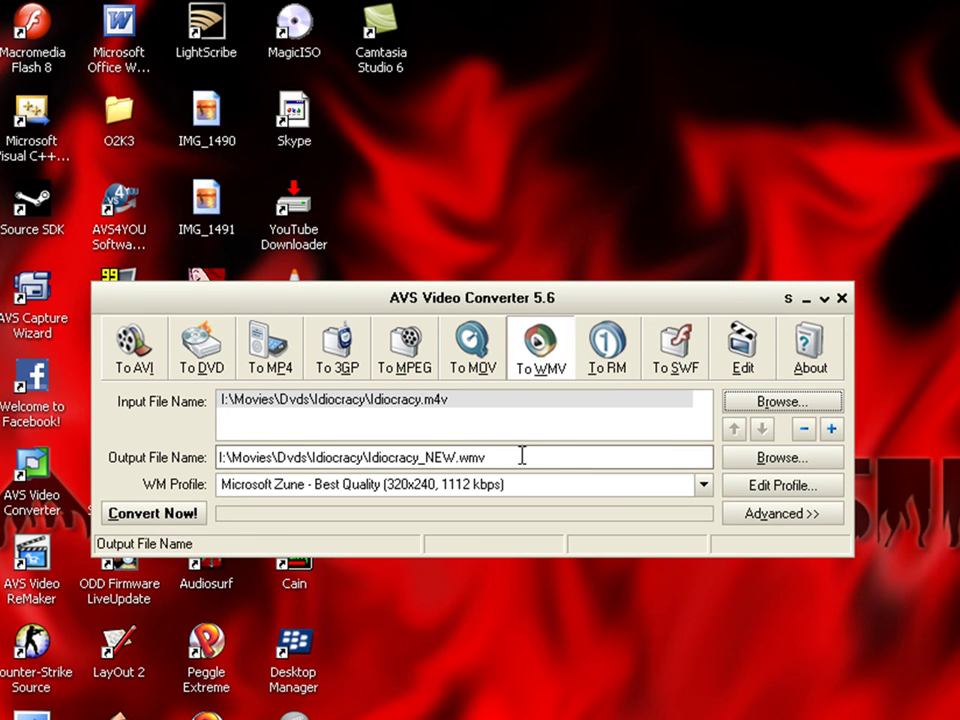
pyautogui.doubleClick(565, 455)
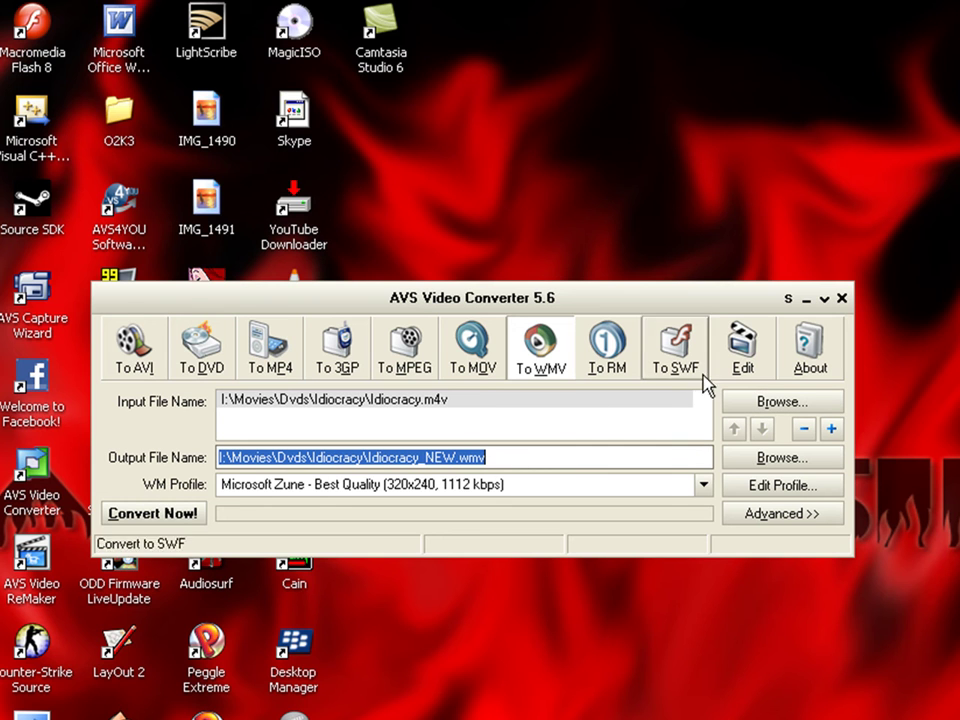
pyautogui.click(842, 298)
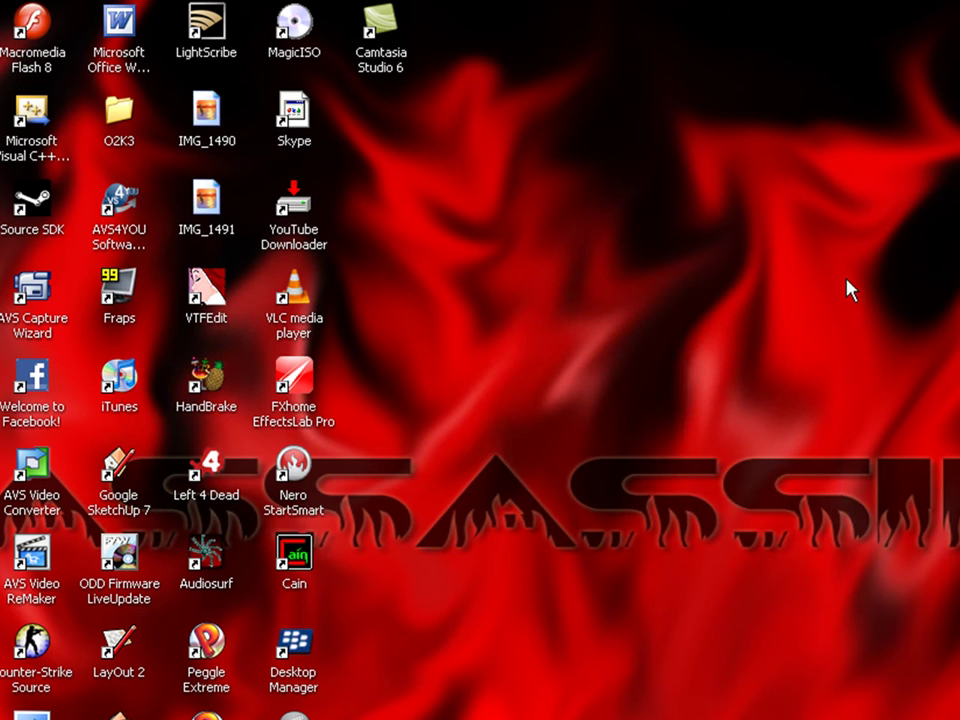
pyautogui.moveTo(840, 270); pyautogui.dragTo(679, 506)
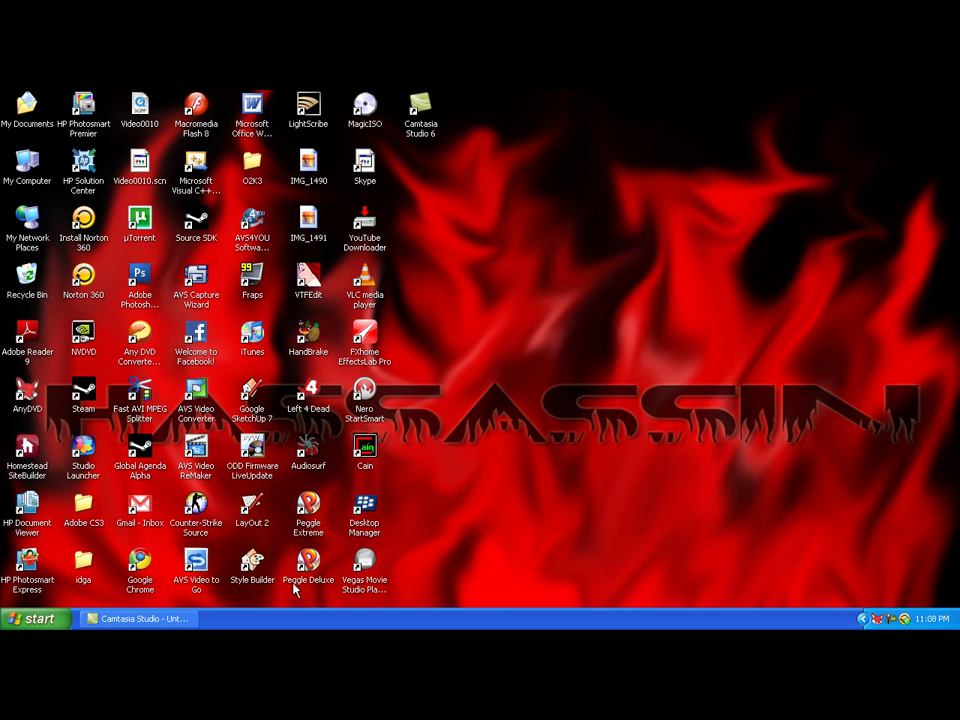
# - Launch Nero Recode from Start > All Programs > Nero
pyautogui.click(42, 620)
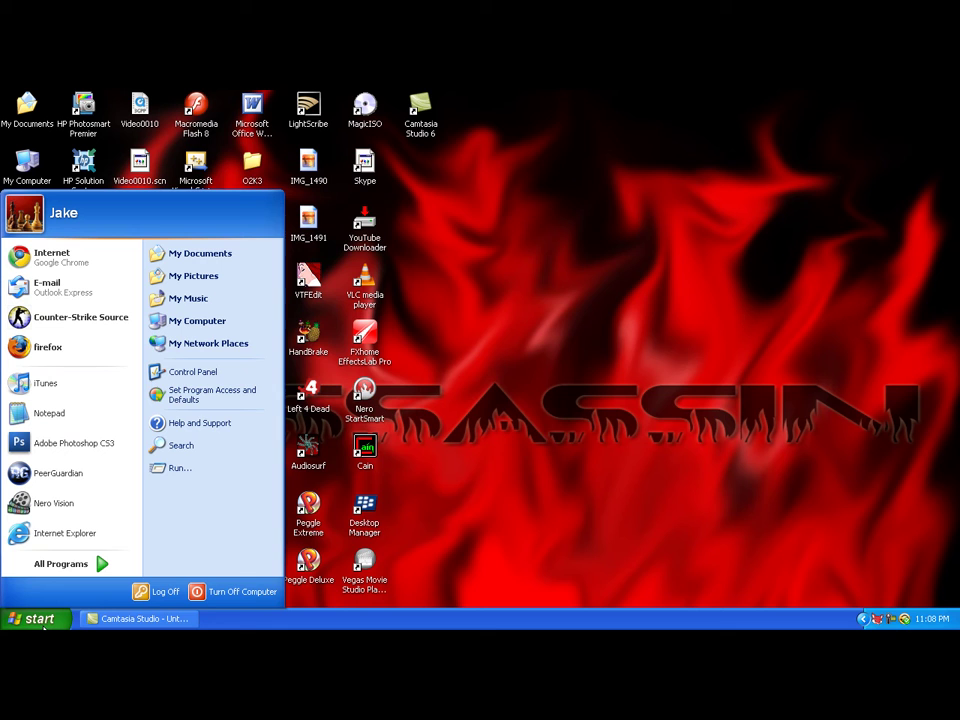
pyautogui.click(118, 572)
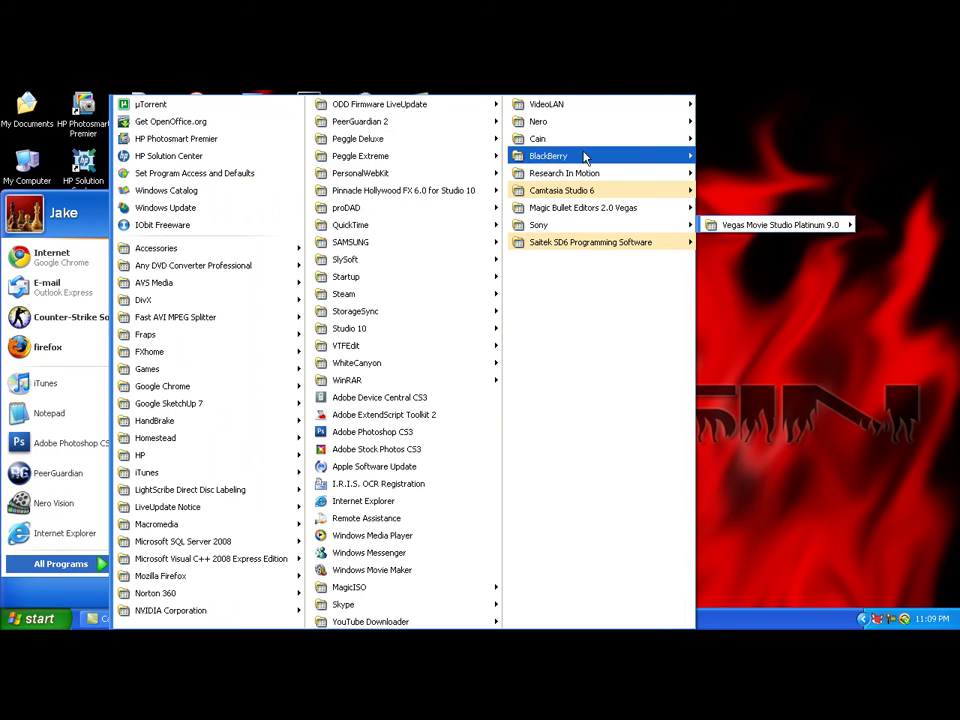
pyautogui.moveTo(540, 121)
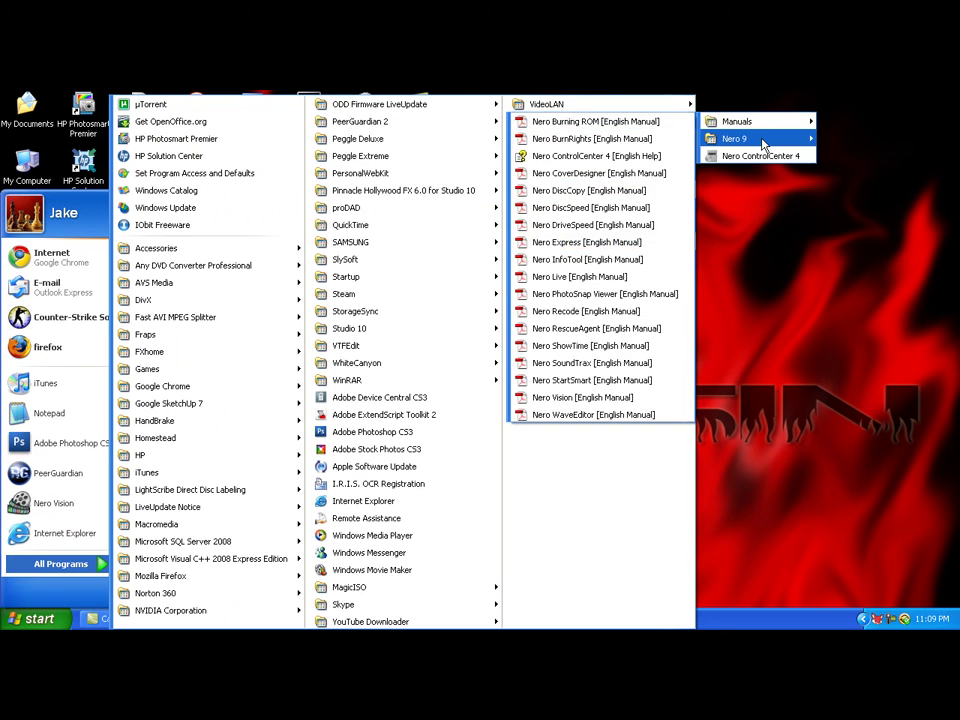
pyautogui.moveTo(750, 138)
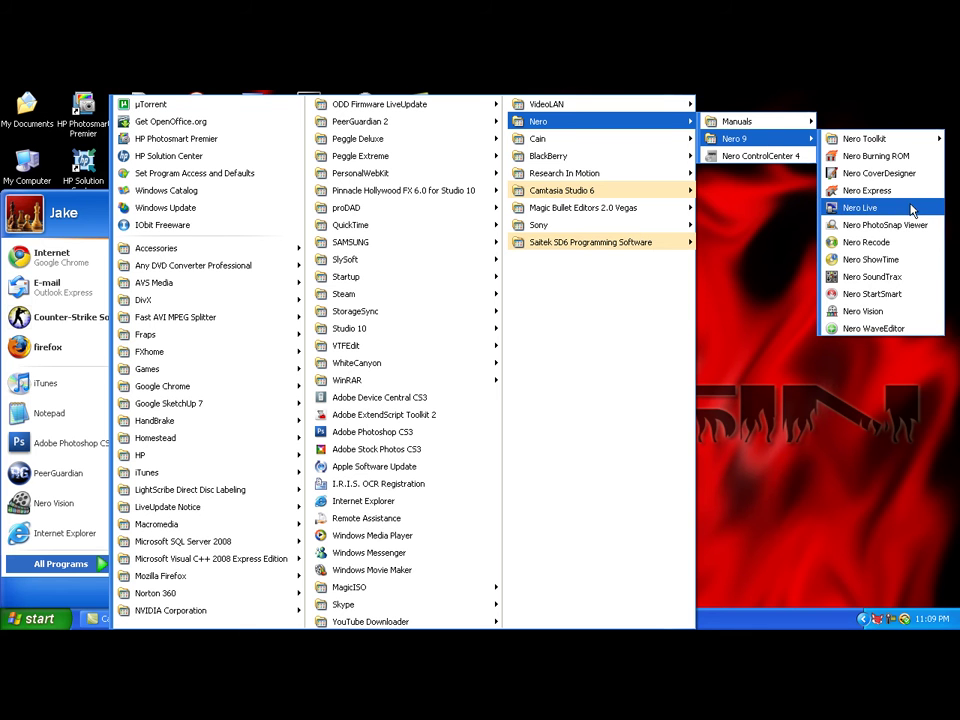
pyautogui.click(893, 247)
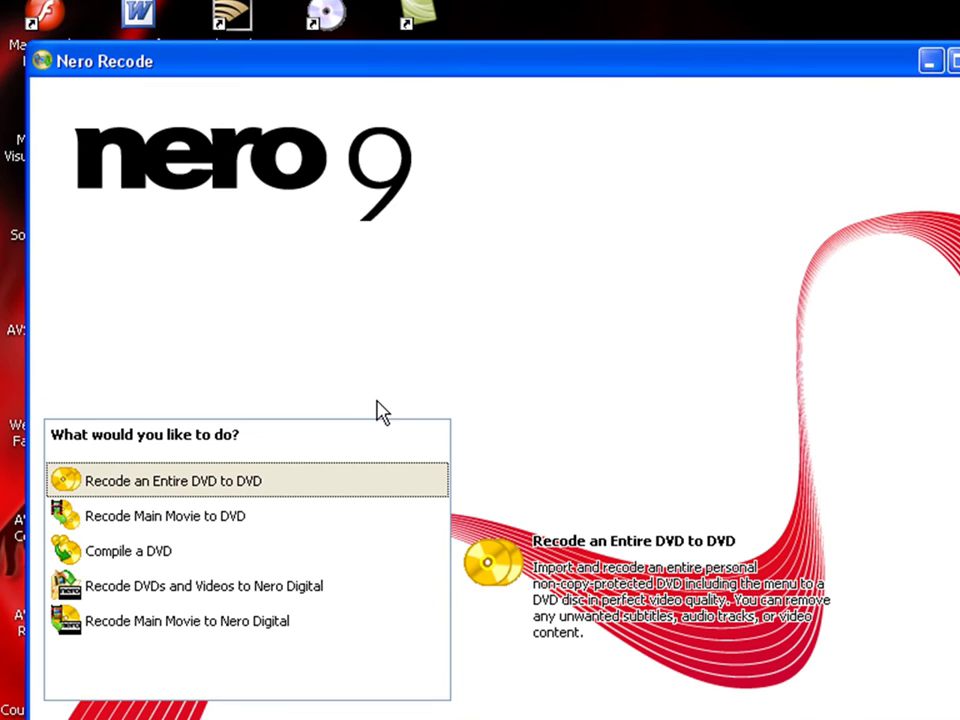
# - Start a Recode Entire DVD to DVD project and browse to Local Disk (I:)
pyautogui.click(242, 490)
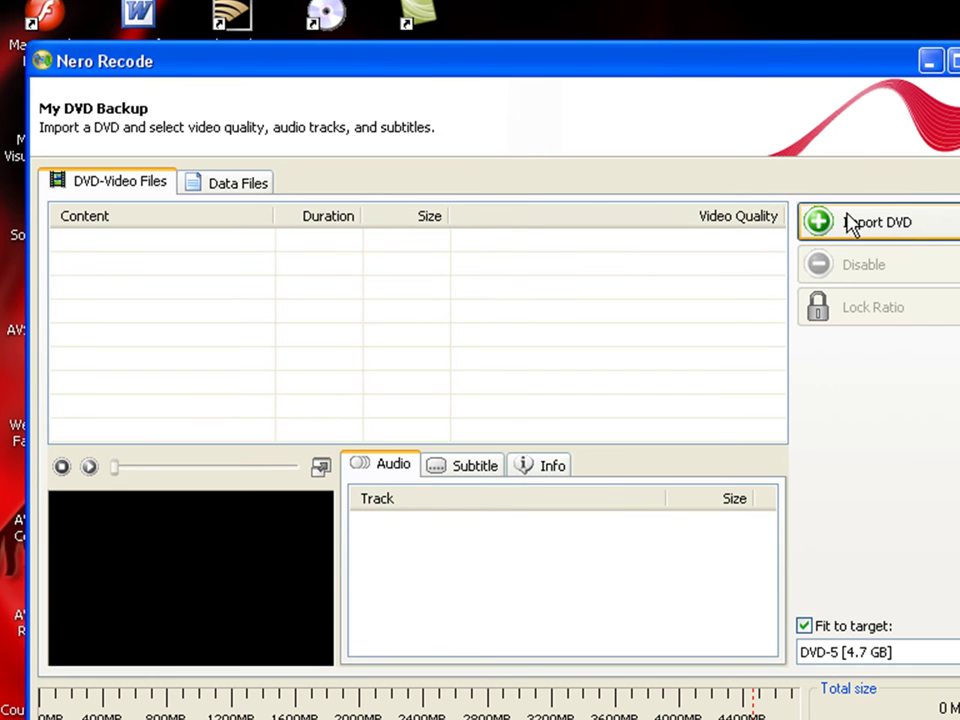
pyautogui.click(855, 224)
pyautogui.click(425, 355)
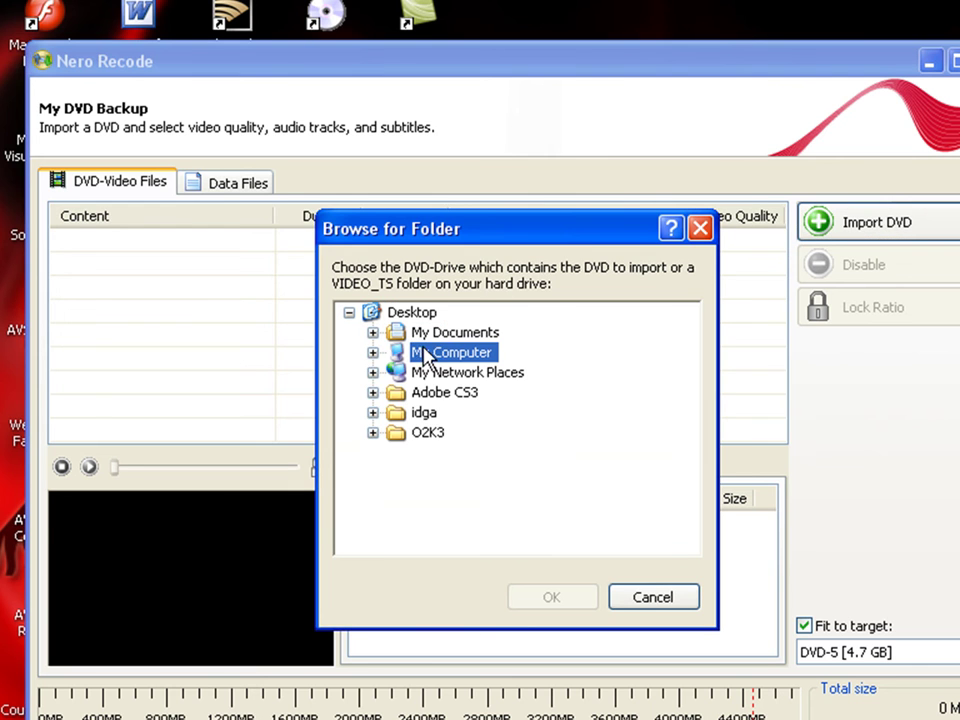
pyautogui.click(374, 352)
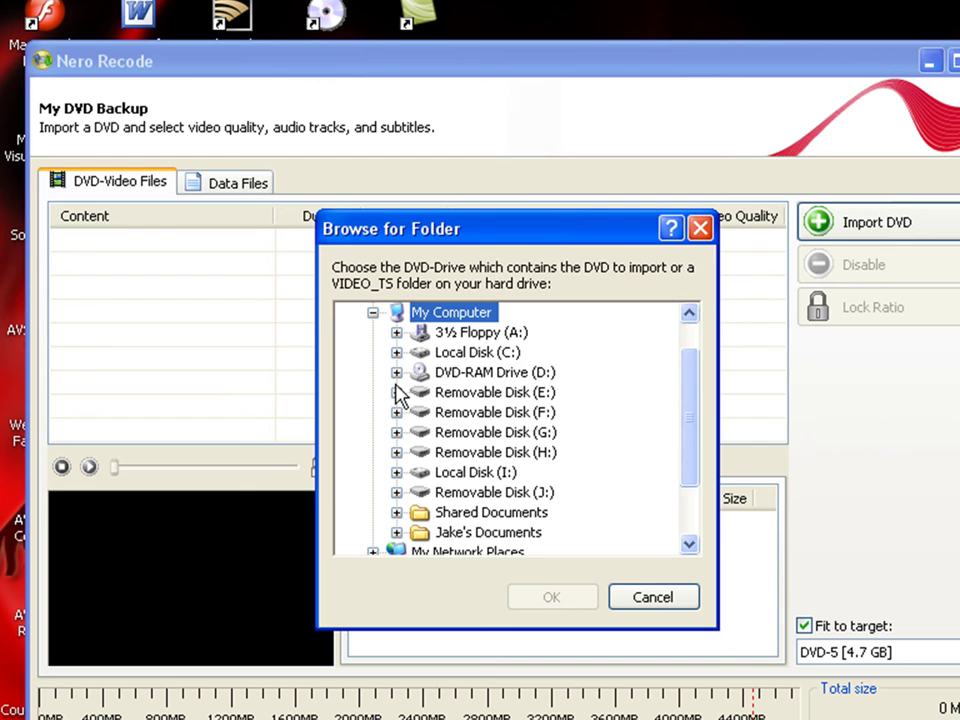
pyautogui.scroll(-1, 398, 392)
pyautogui.click(470, 412)
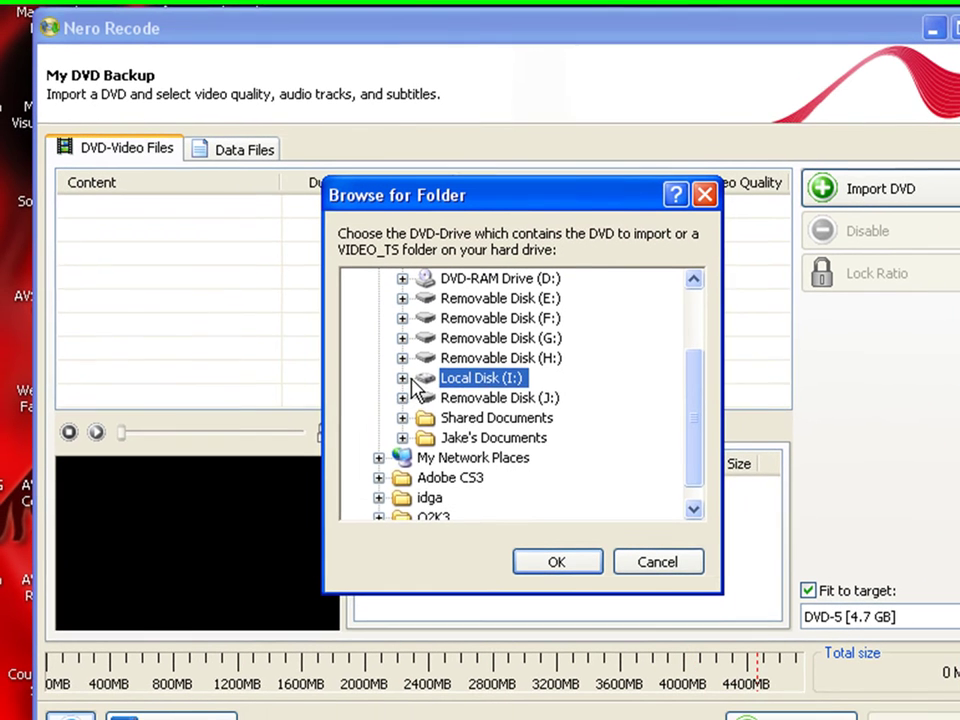
pyautogui.click(404, 379)
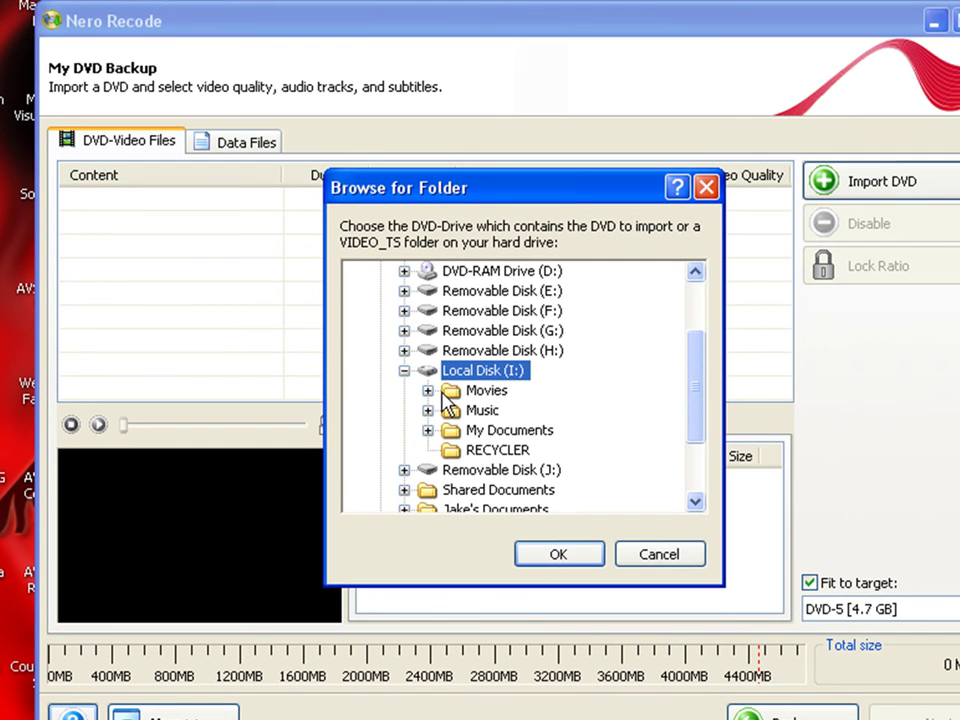
# - Import the I:\Movies\Dvds\Idiocracy\VIDEO_TS folder as the DVD source
pyautogui.click(443, 396)
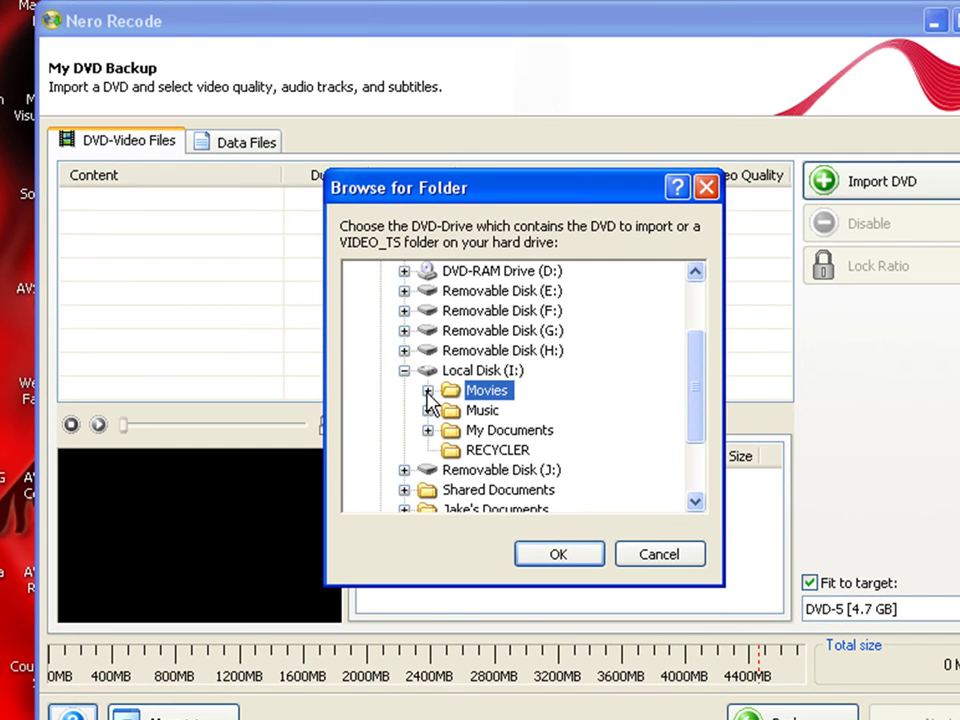
pyautogui.click(428, 390)
pyautogui.scroll(-2, 379, 386)
pyautogui.scroll(-2, 381, 381)
pyautogui.scroll(3, 389, 390)
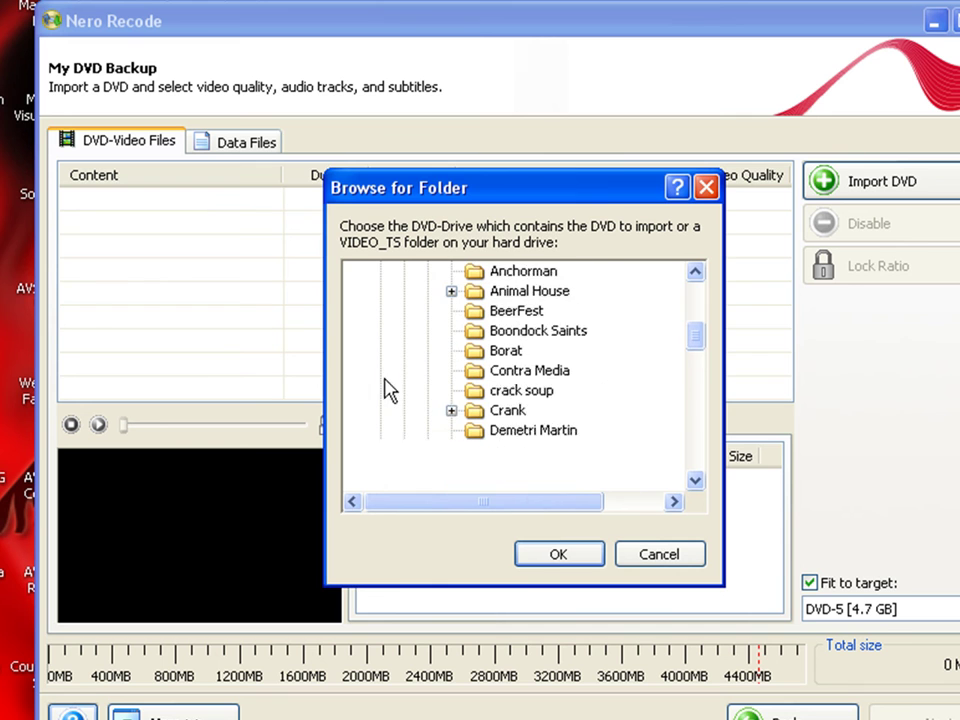
pyautogui.scroll(-3, 400, 391)
pyautogui.scroll(4, 440, 390)
pyautogui.scroll(-1, 440, 380)
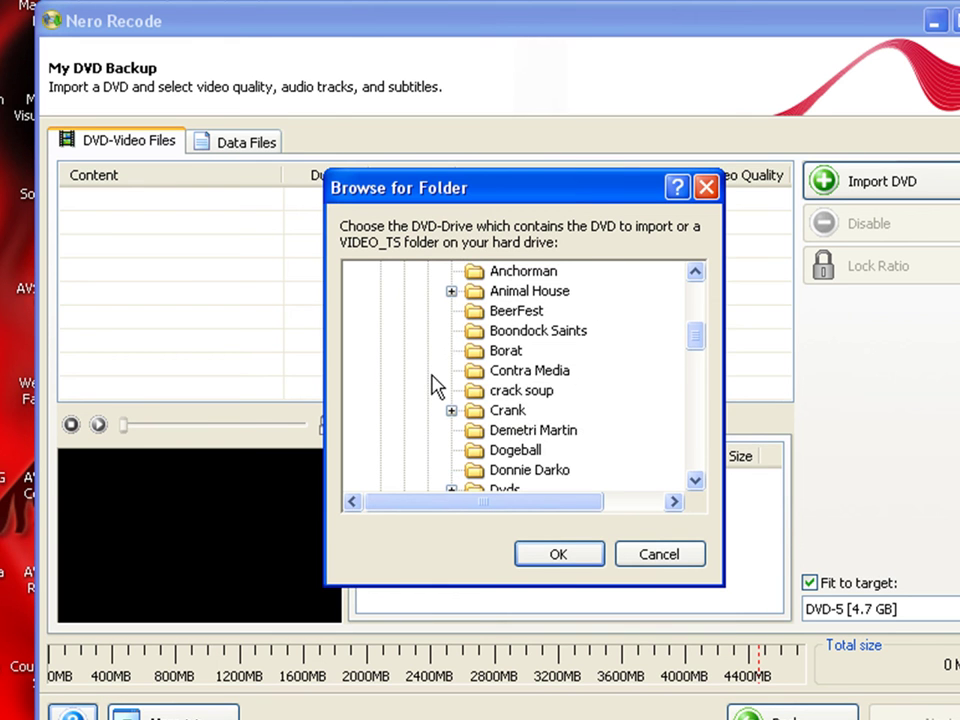
pyautogui.scroll(-2, 420, 440)
pyautogui.click(453, 368)
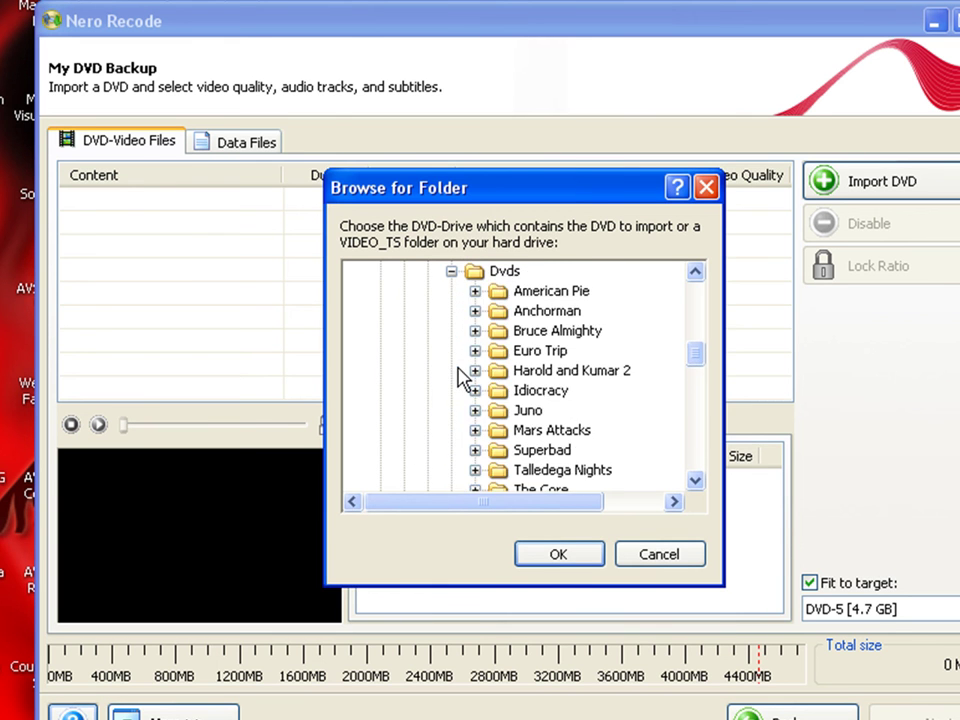
pyautogui.scroll(-1, 505, 380)
pyautogui.click(538, 332)
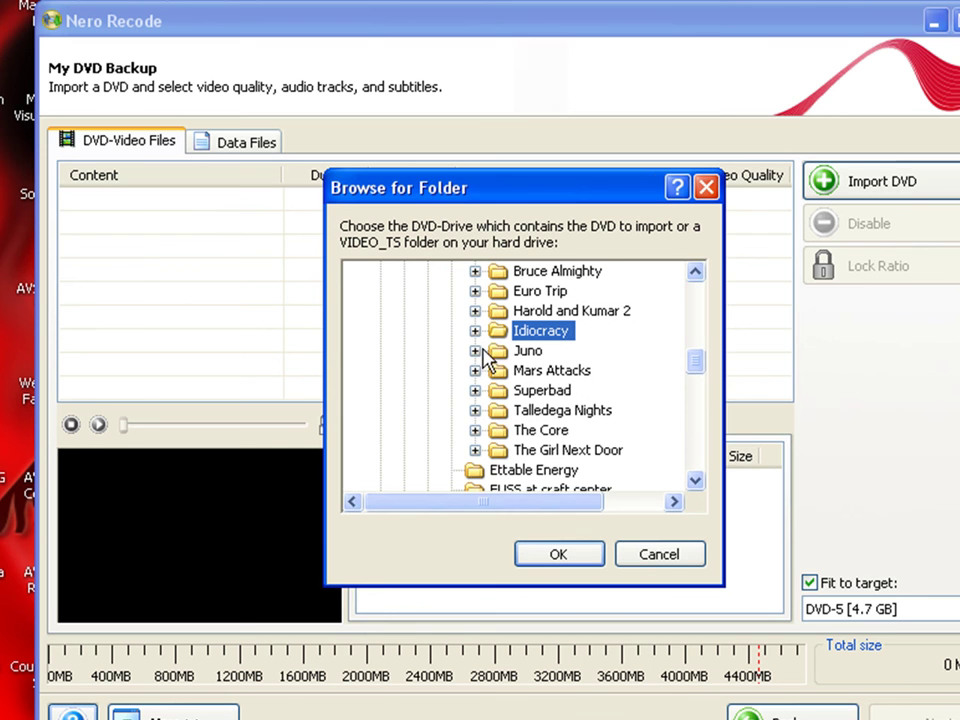
pyautogui.click(475, 331)
pyautogui.click(566, 350)
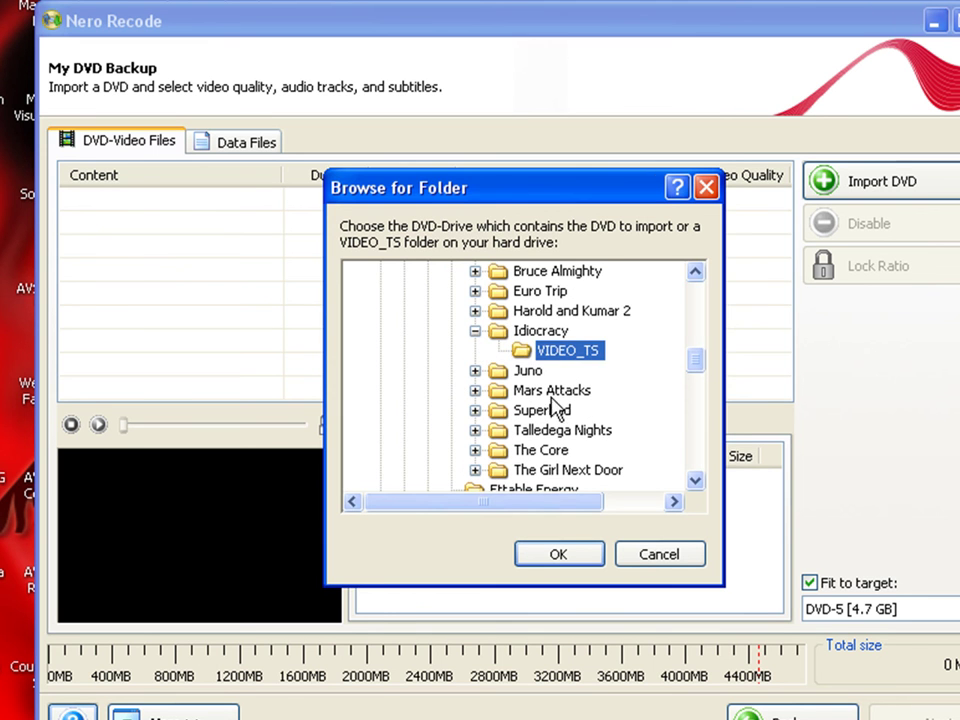
pyautogui.click(558, 554)
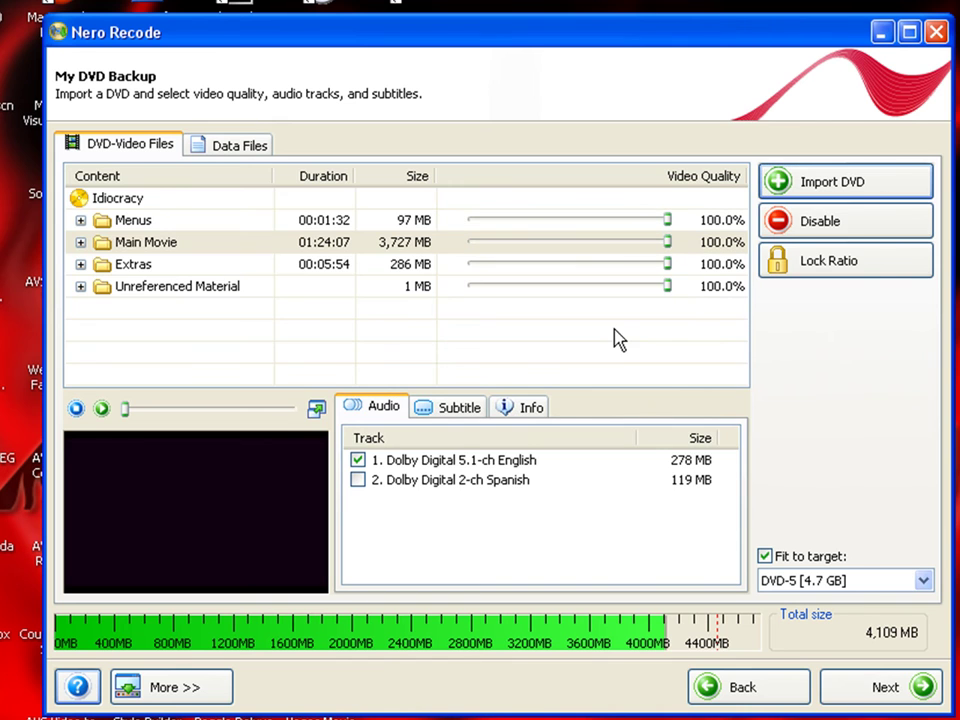
# - Inspect the audio tracks of the Menus, Main Movie and Extras titles
pyautogui.click(127, 222)
pyautogui.click(80, 221)
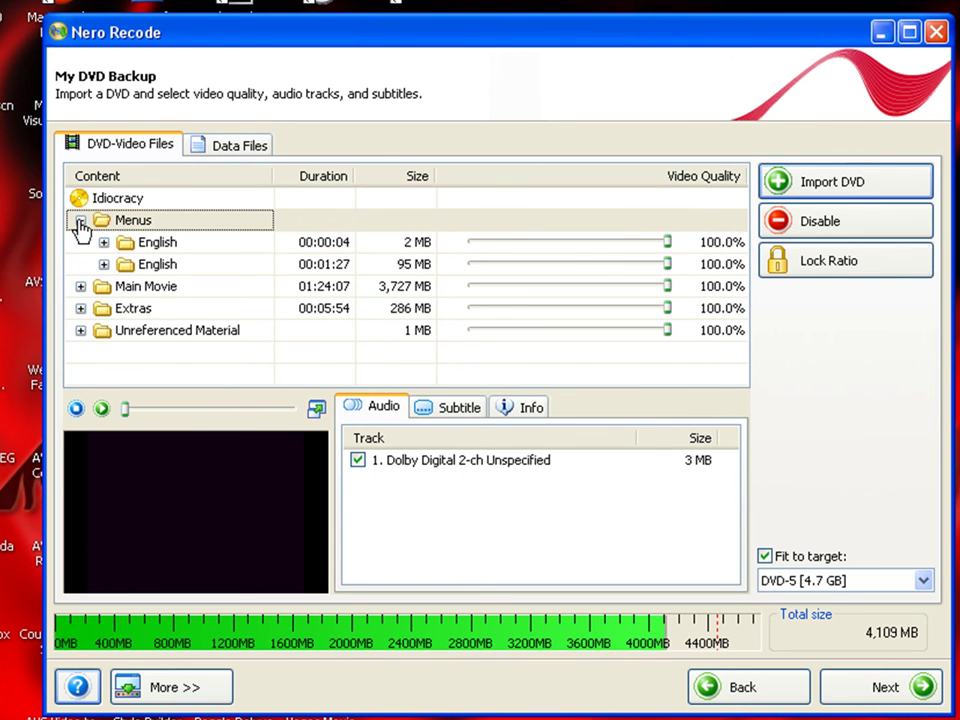
pyautogui.click(80, 221)
pyautogui.click(80, 243)
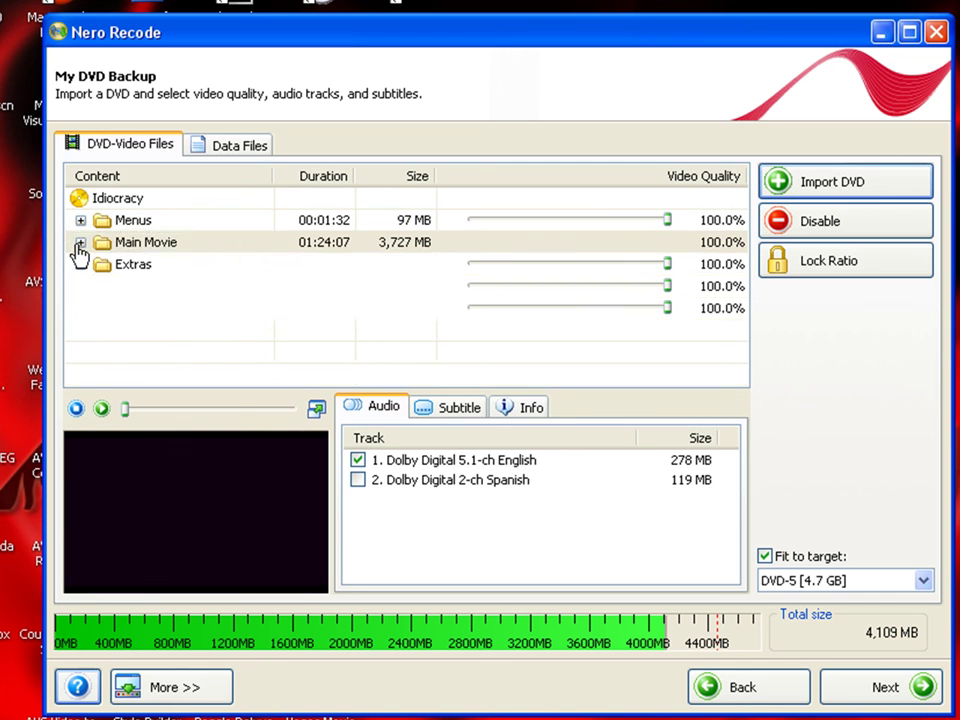
pyautogui.click(80, 265)
pyautogui.click(160, 309)
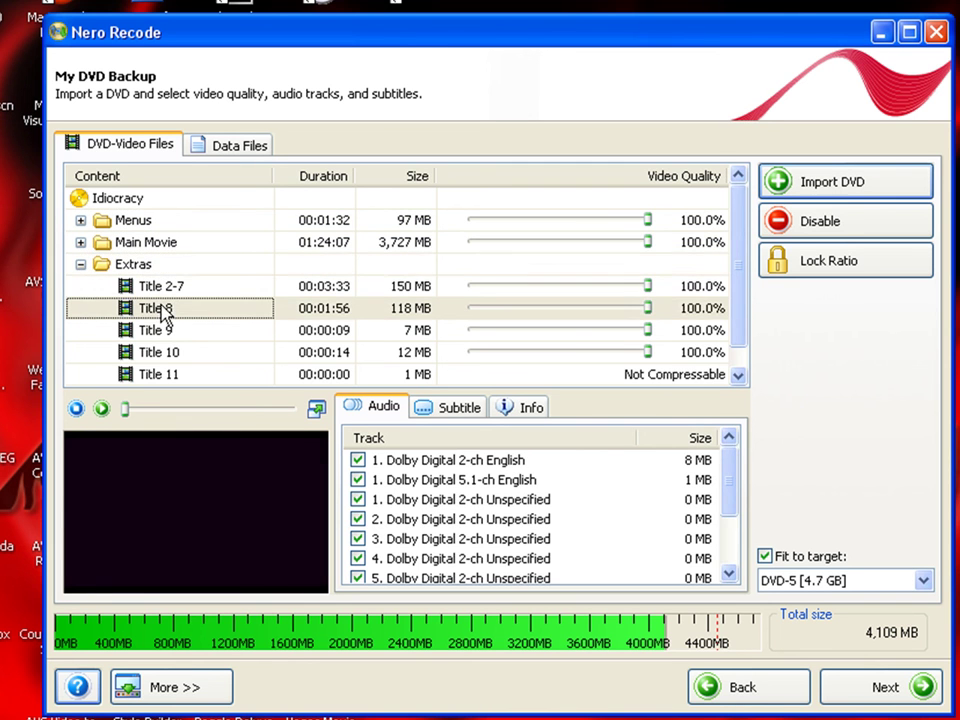
pyautogui.scroll(-1, 158, 318)
pyautogui.scroll(1, 158, 318)
pyautogui.click(94, 265)
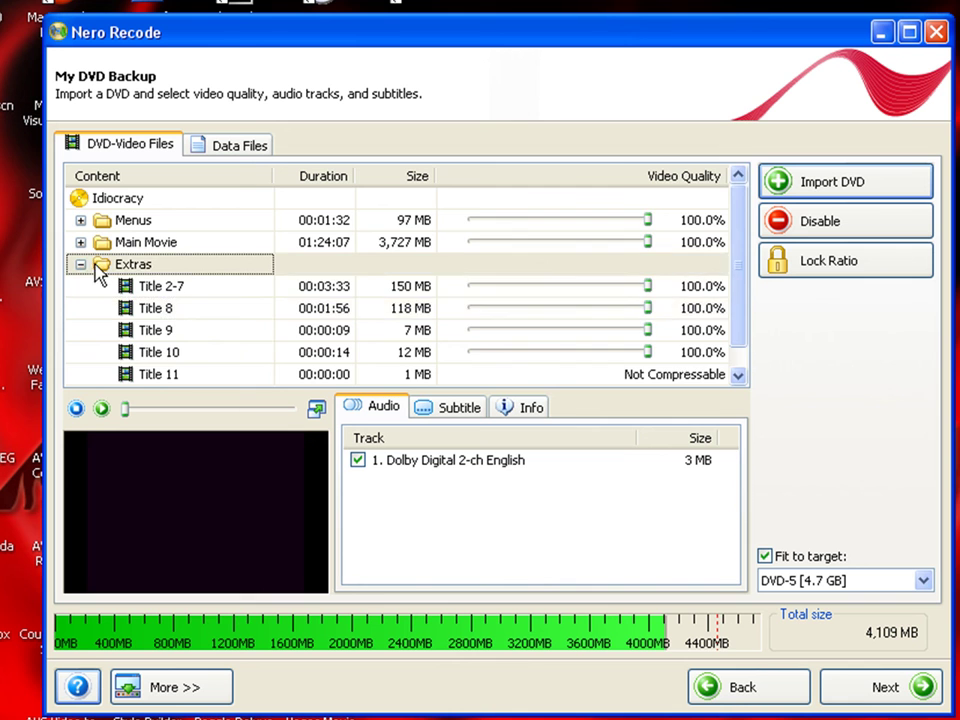
pyautogui.click(127, 200)
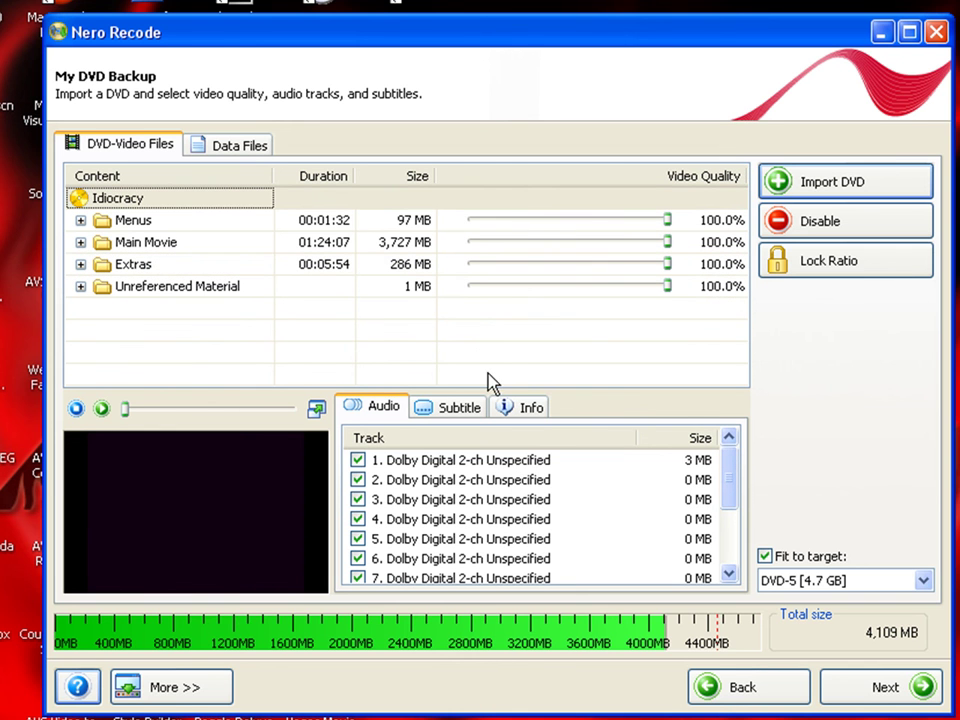
# - Keep the Fit to target at DVD-5 (4.7 GB) and proceed to burn settings
pyautogui.click(867, 582)
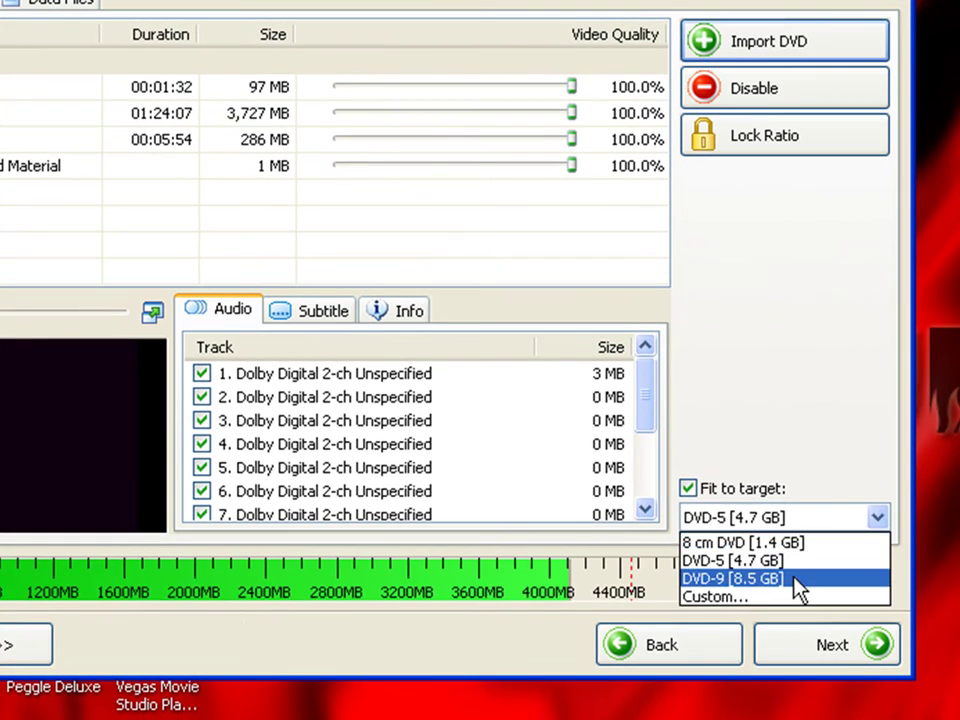
pyautogui.click(797, 580)
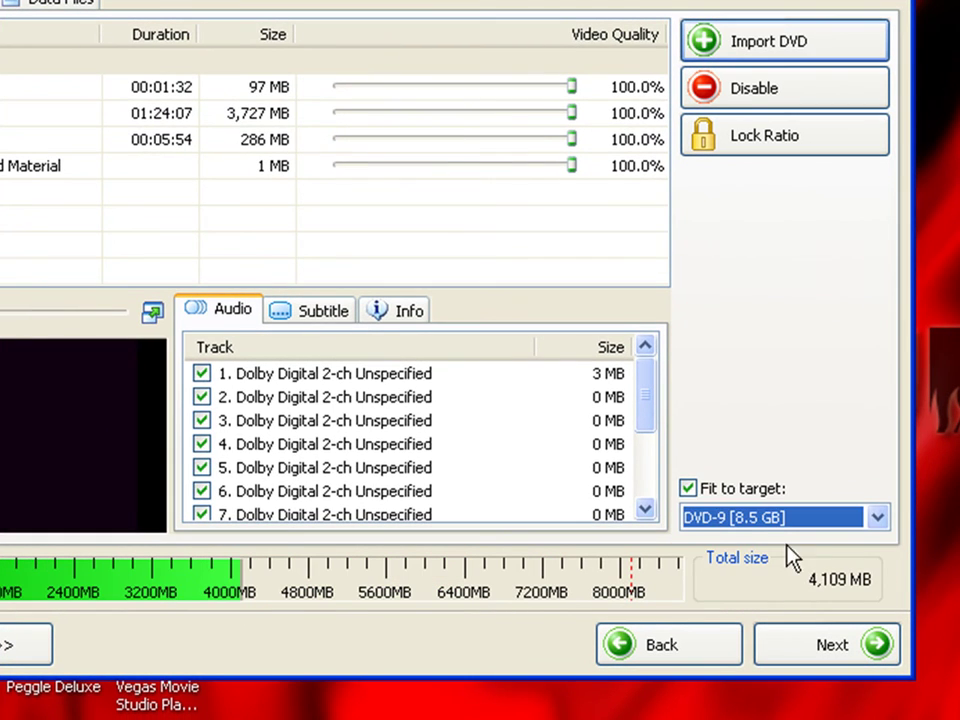
pyautogui.click(789, 523)
pyautogui.click(771, 562)
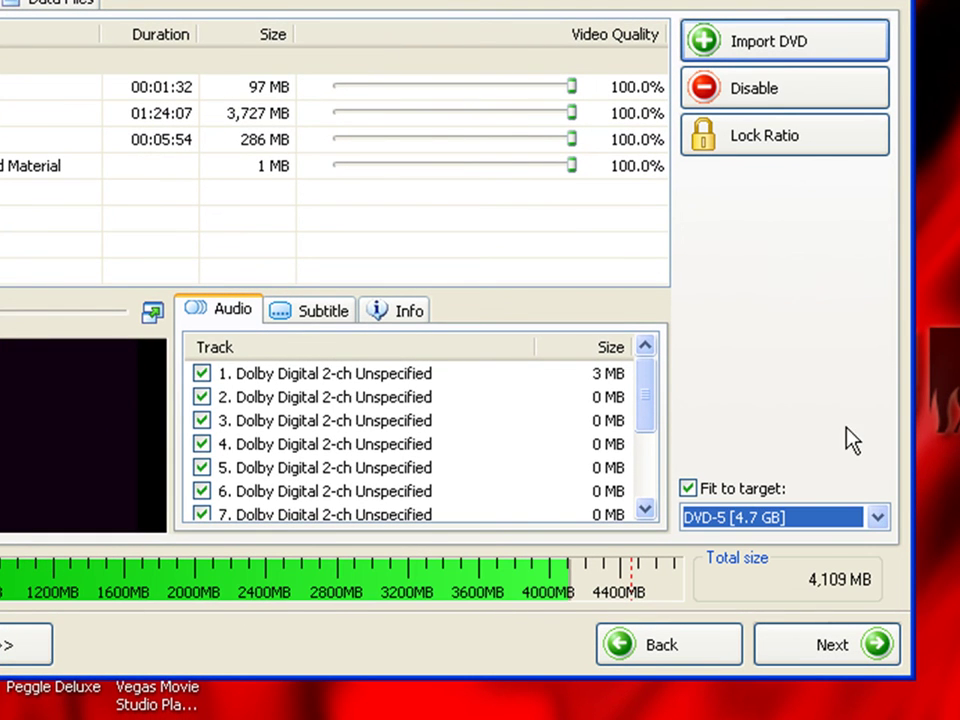
pyautogui.click(868, 644)
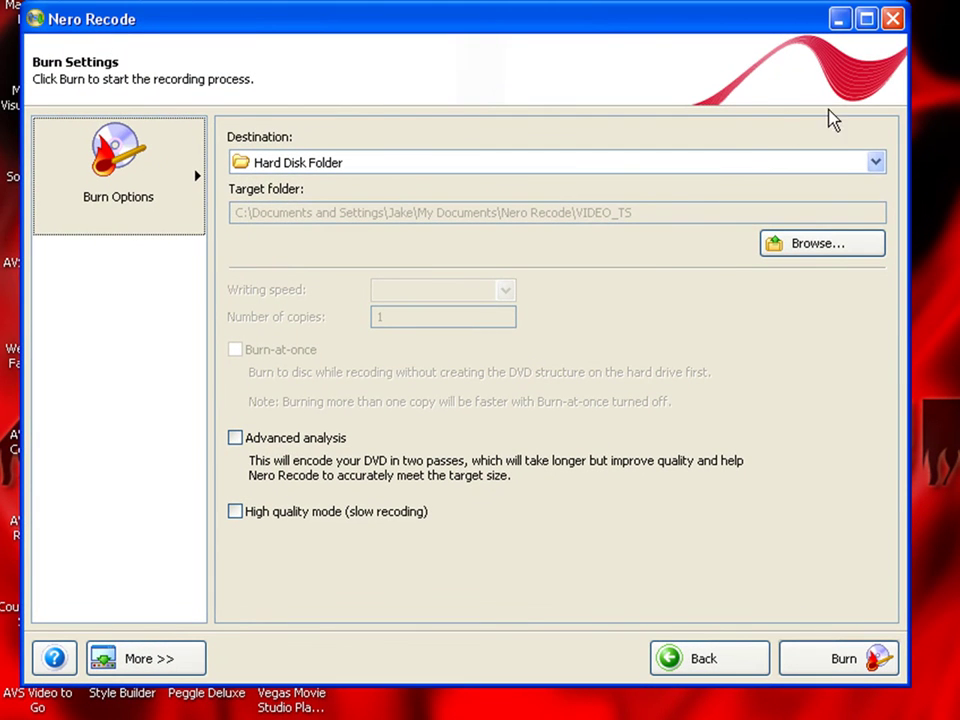
pyautogui.click(843, 165)
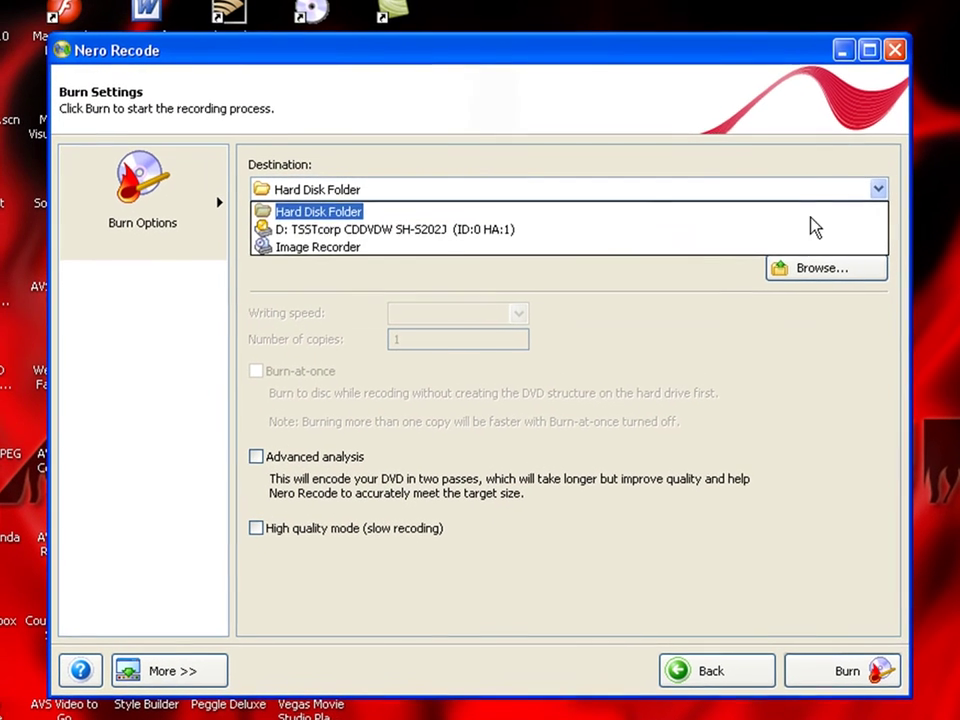
pyautogui.click(748, 231)
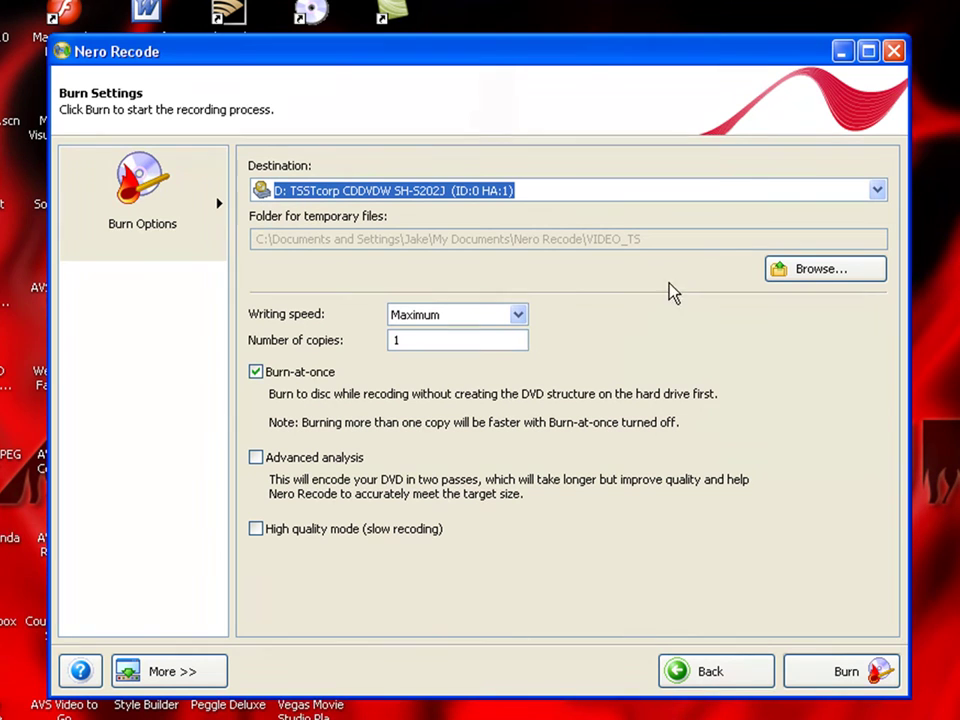
pyautogui.click(216, 208)
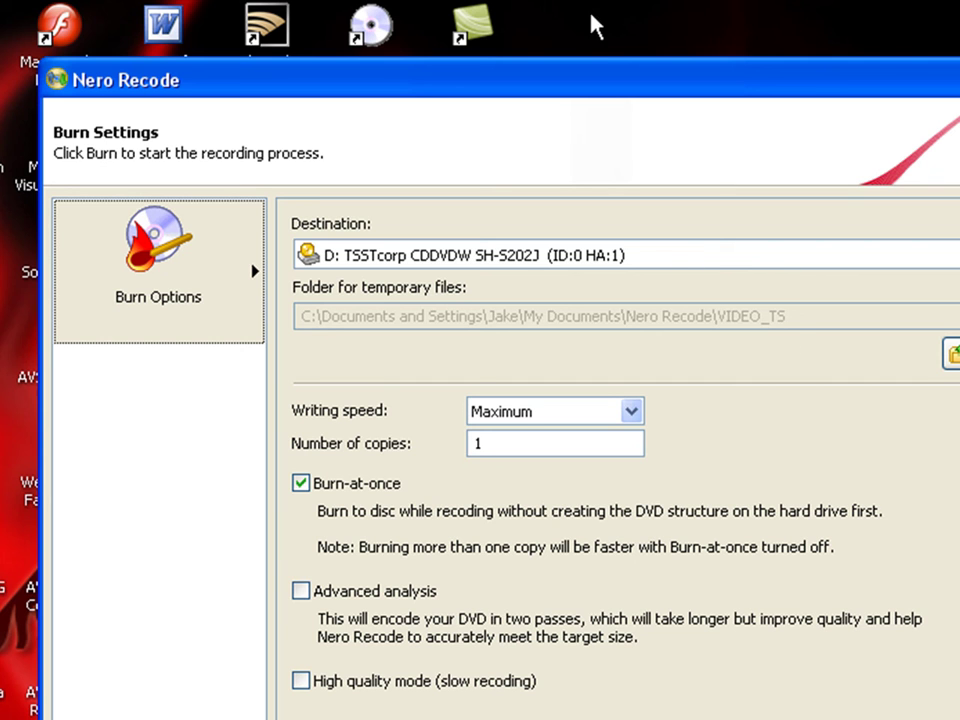
pyautogui.click(707, 258)
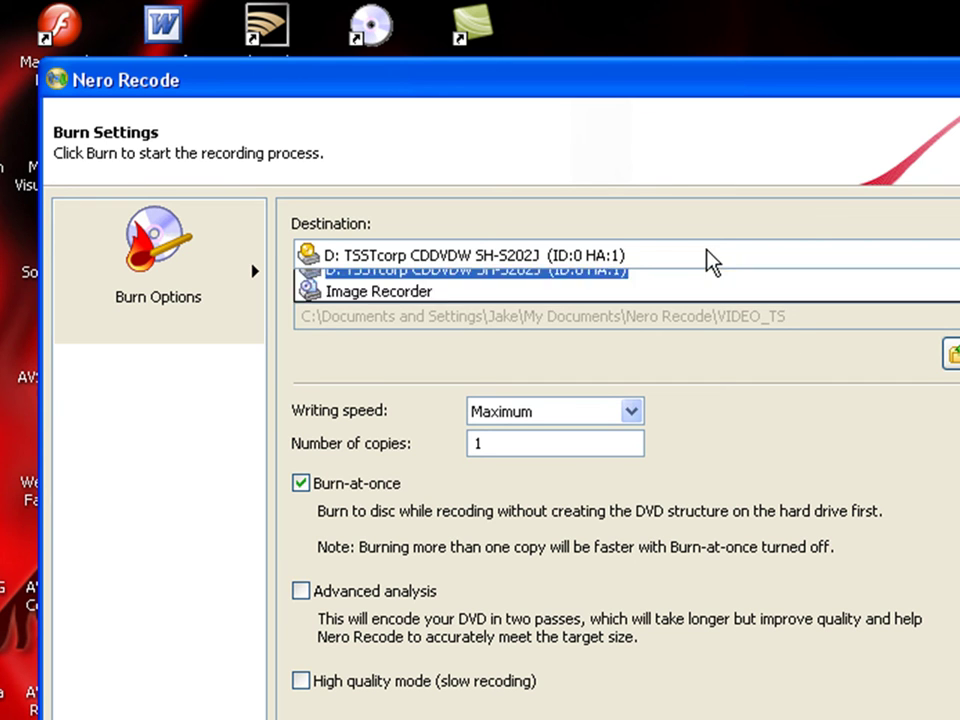
pyautogui.click(696, 266)
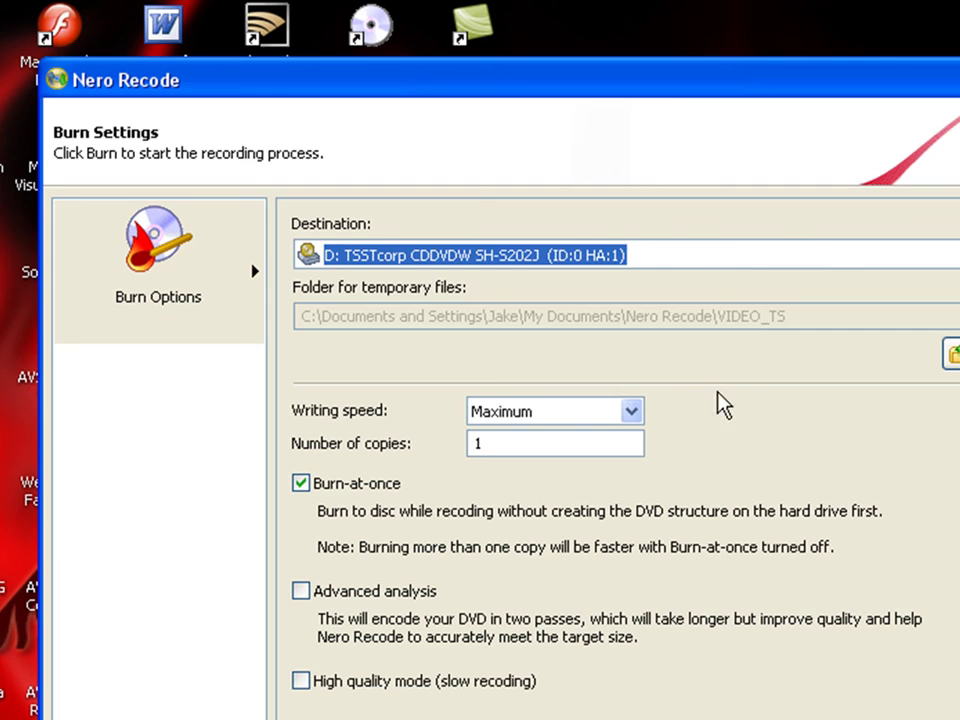
pyautogui.click(797, 262)
pyautogui.click(686, 264)
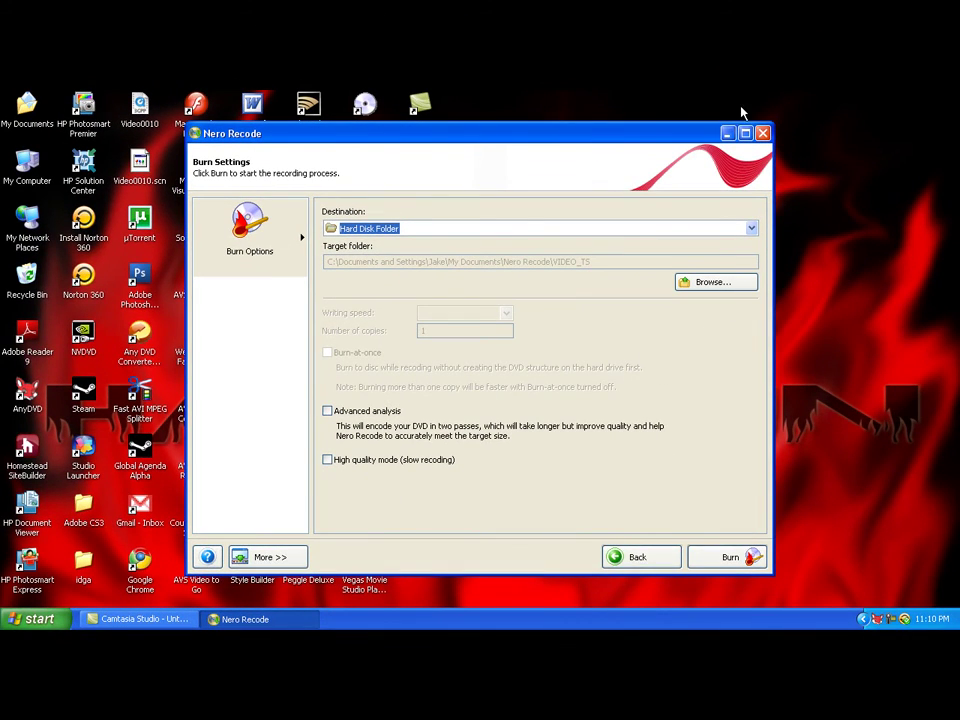
# - Close the Nero Recode window without burning
pyautogui.click(763, 134)
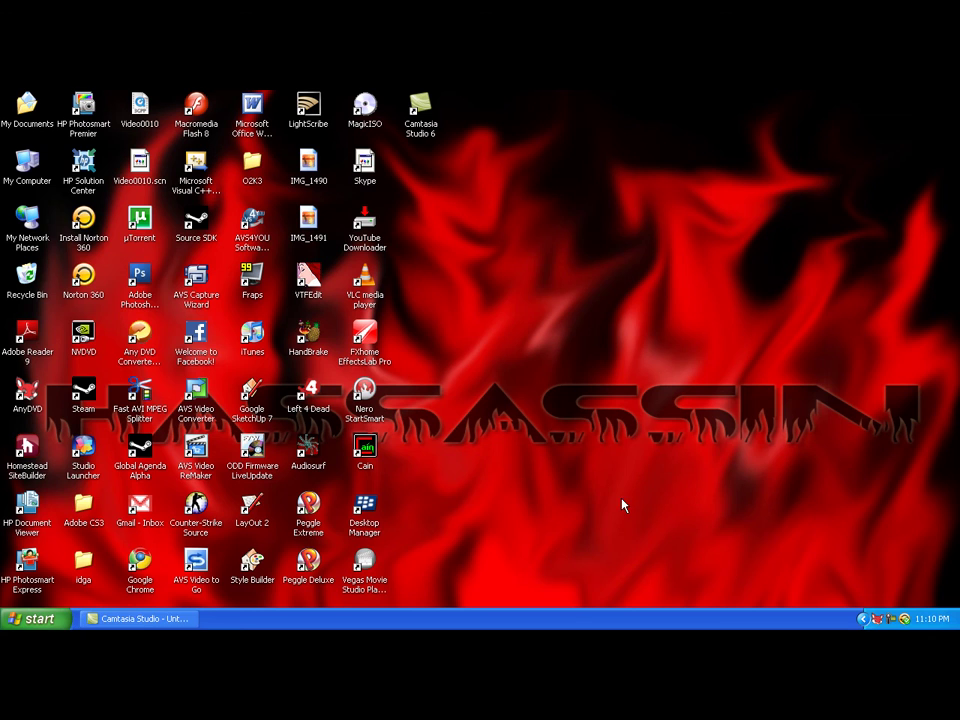